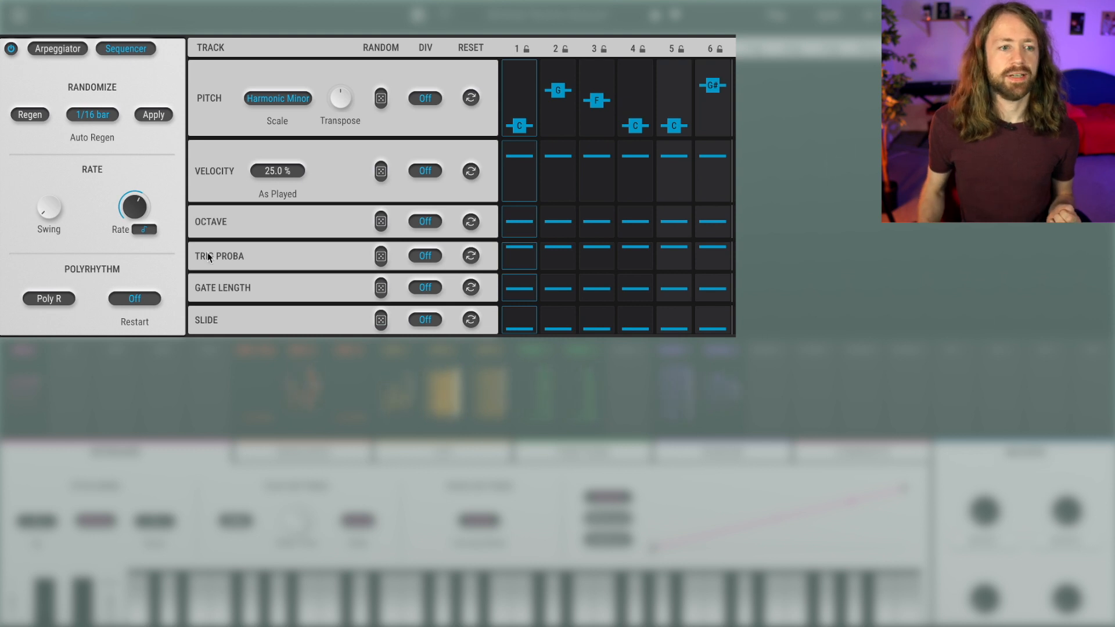
Examine the sequencer's tracks and rate, and the FM, unison and oscillator settings of Engine 1.
mouse_move(133, 212)
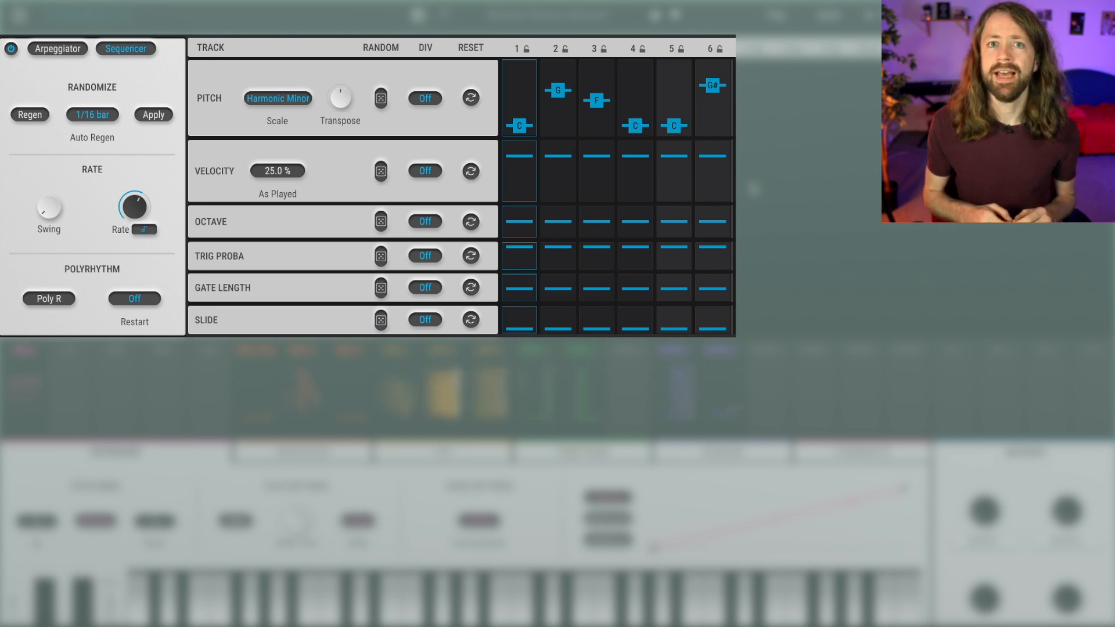
mouse_move(630, 217)
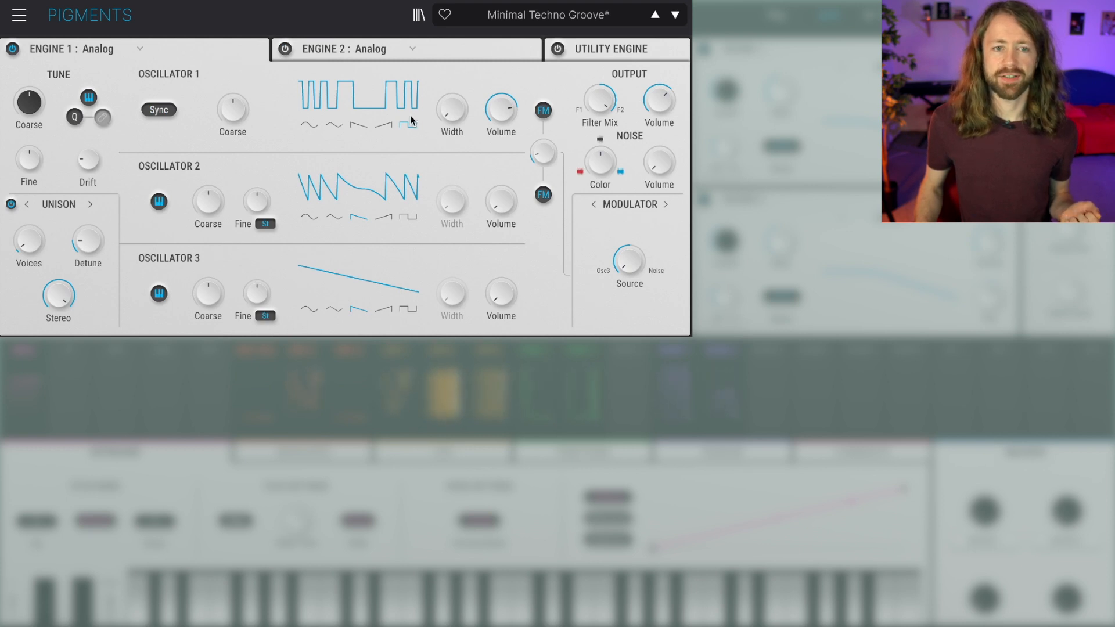
mouse_move(544, 160)
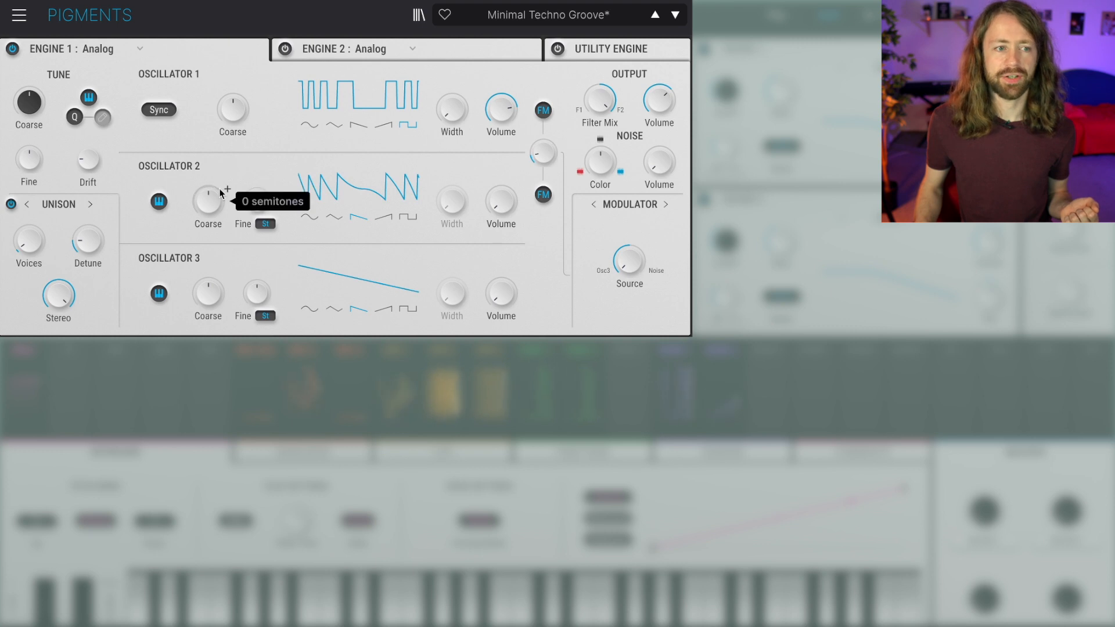
mouse_move(85, 249)
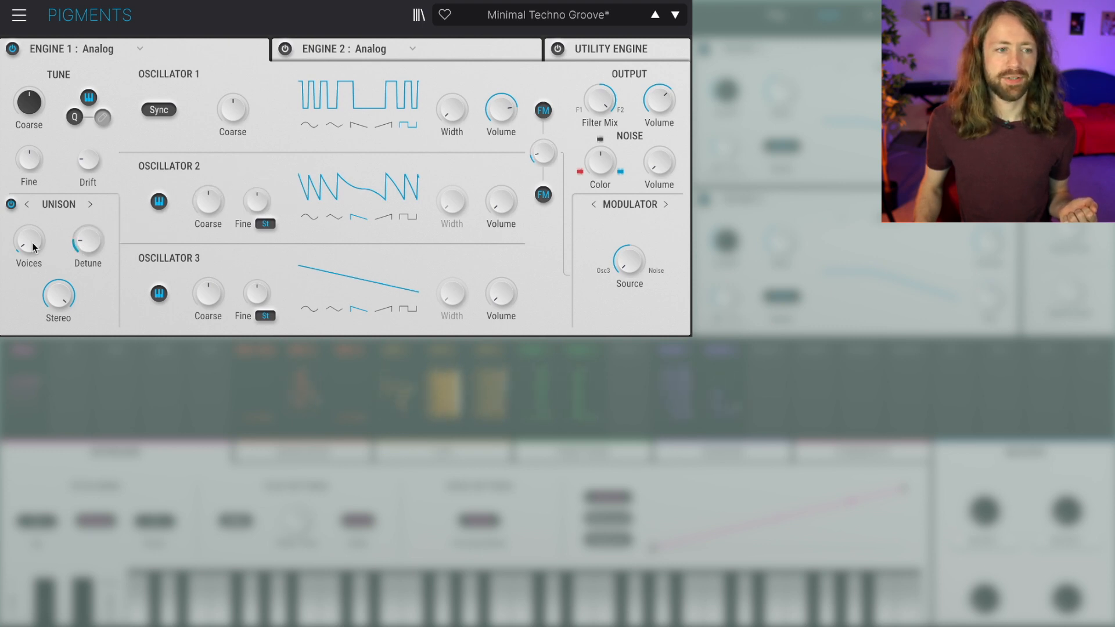
mouse_move(20, 246)
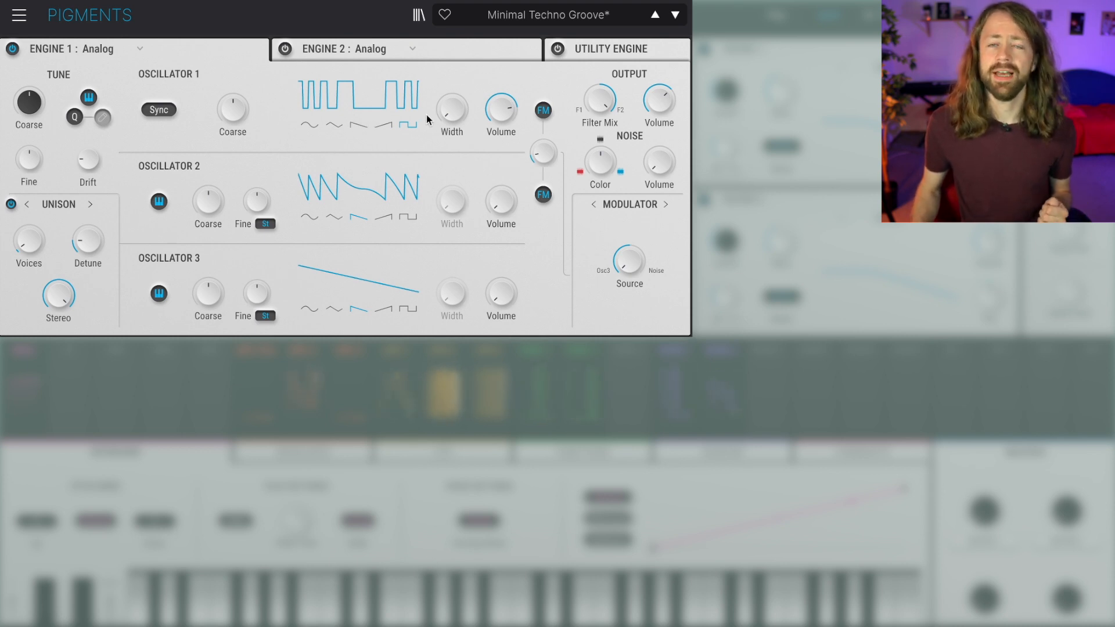
Turn on the Utility Engine and switch off its Noise 1 and Noise 2 sources, keeping only the oscillator active.
left_click(615, 50)
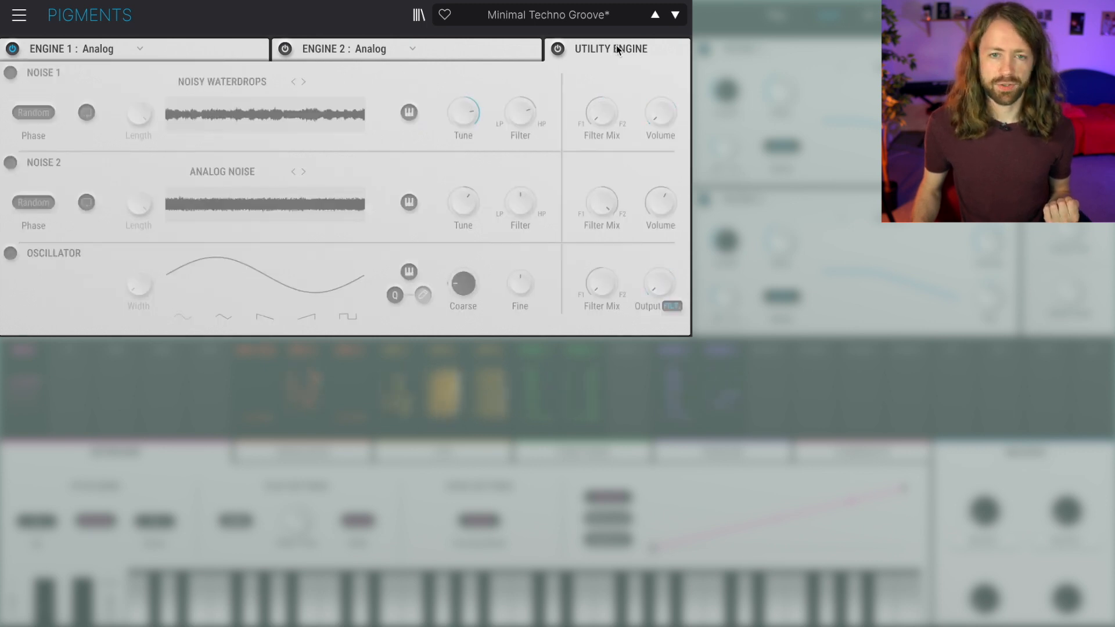
left_click(558, 49)
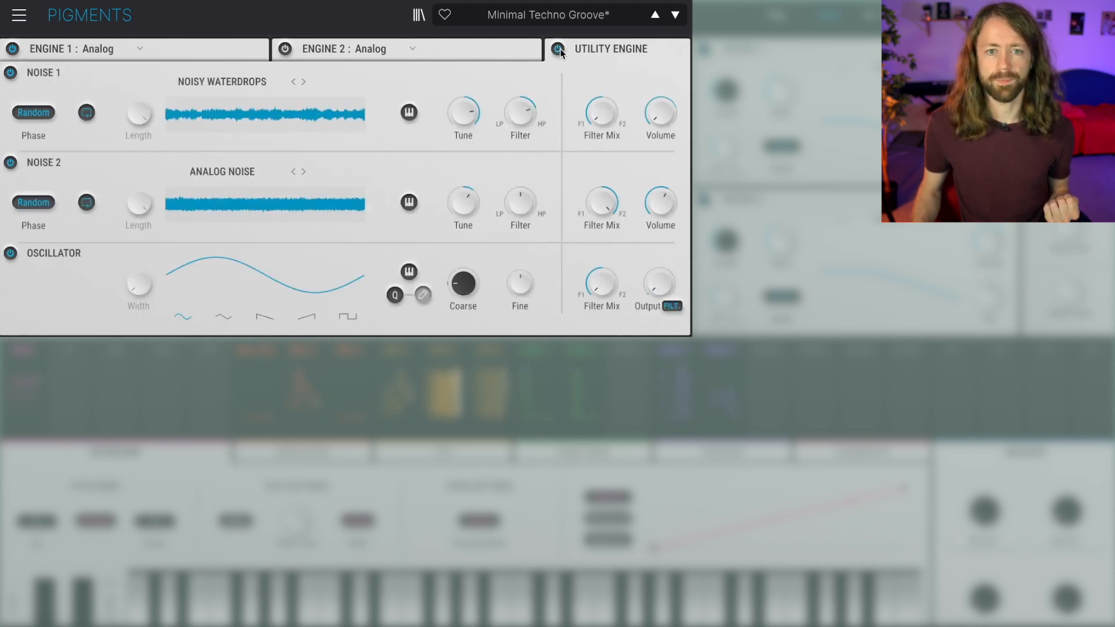
left_click(11, 73)
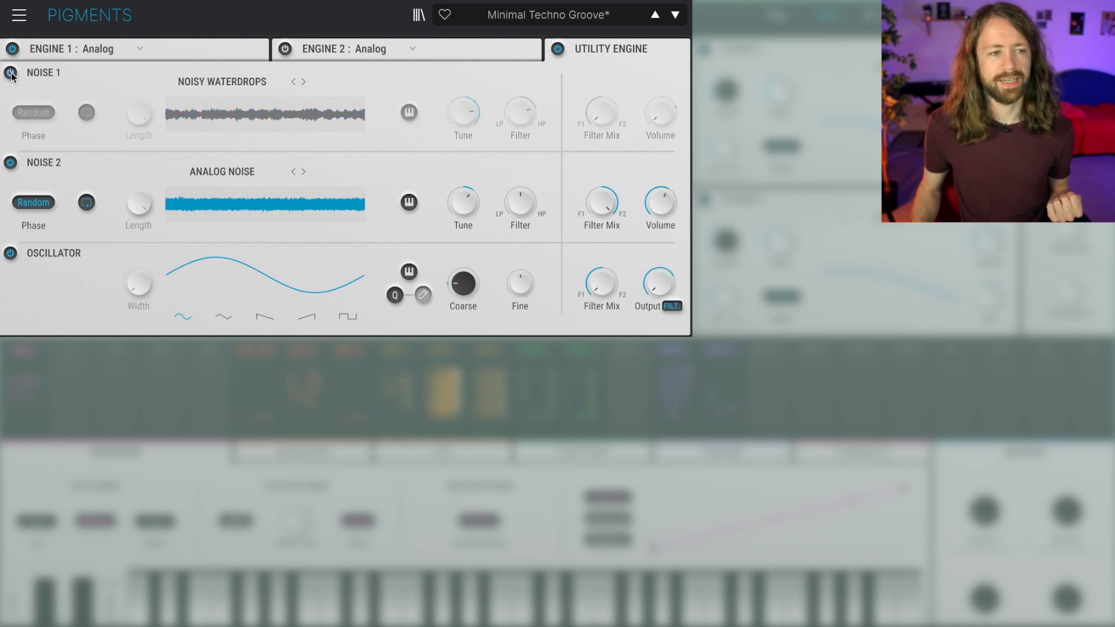
left_click(11, 163)
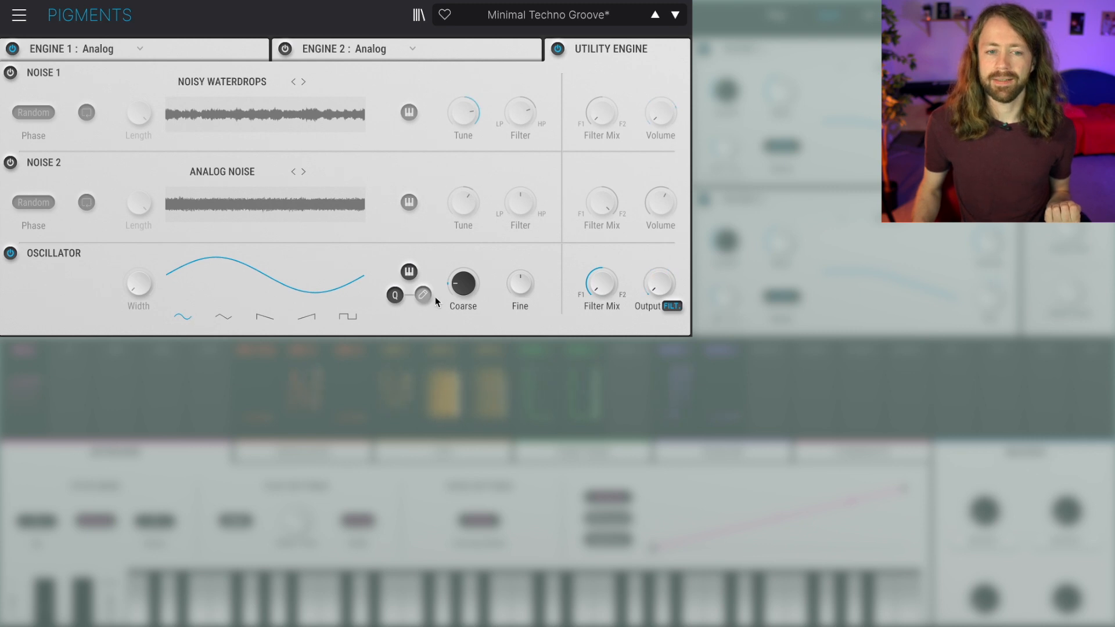
Inspect the utility oscillator's tuning controls and show the envelopes with Env 3's modulation routing.
left_click(409, 272)
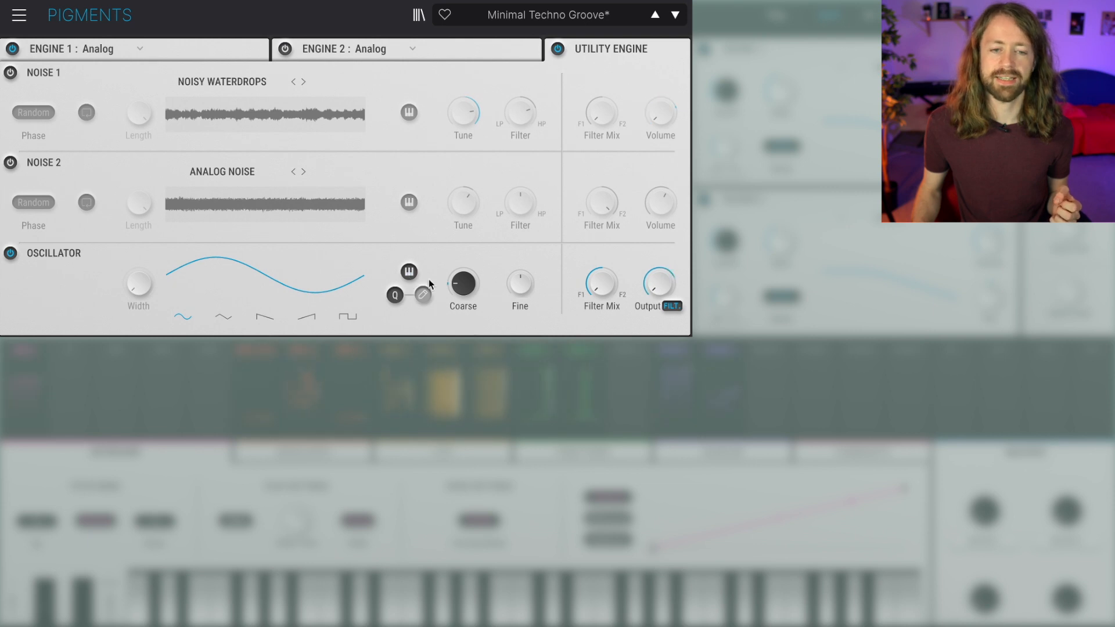
mouse_move(466, 285)
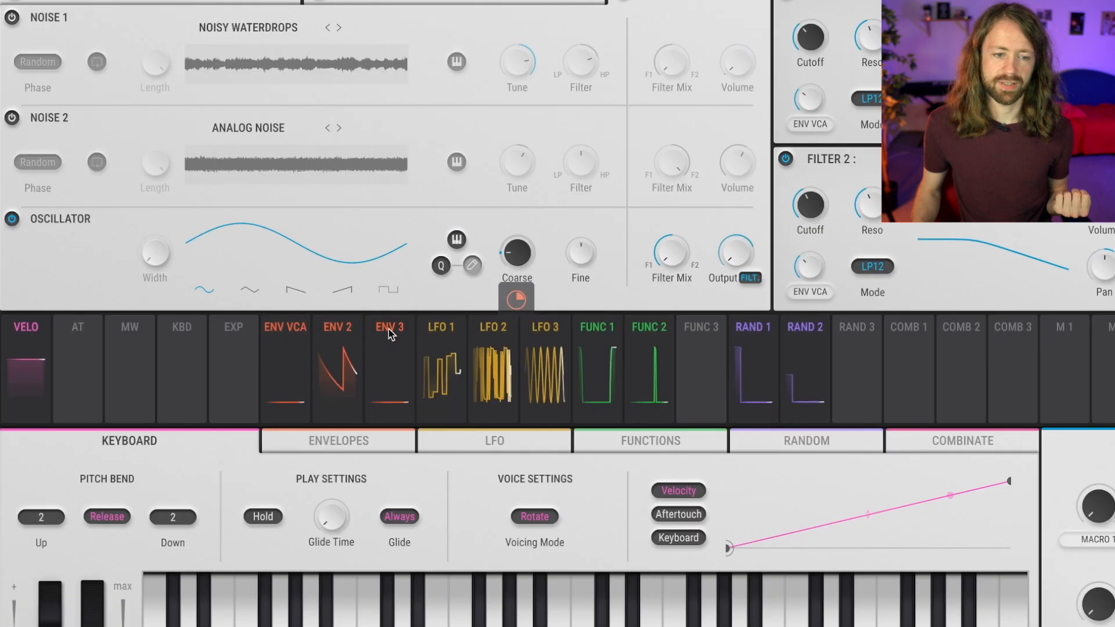
left_click(360, 444)
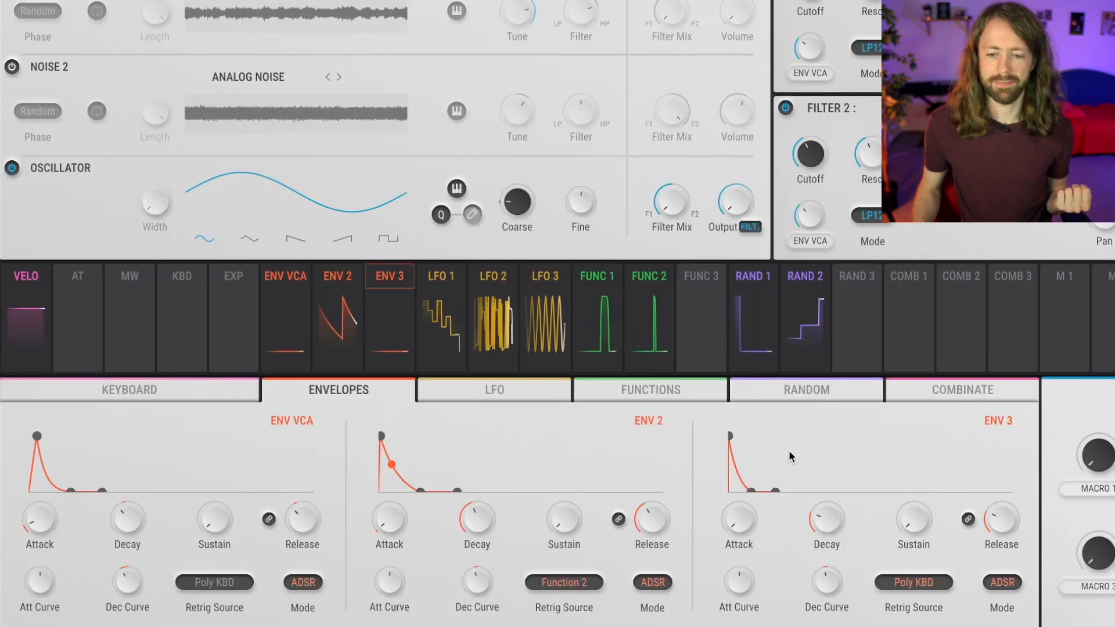
left_click(395, 279)
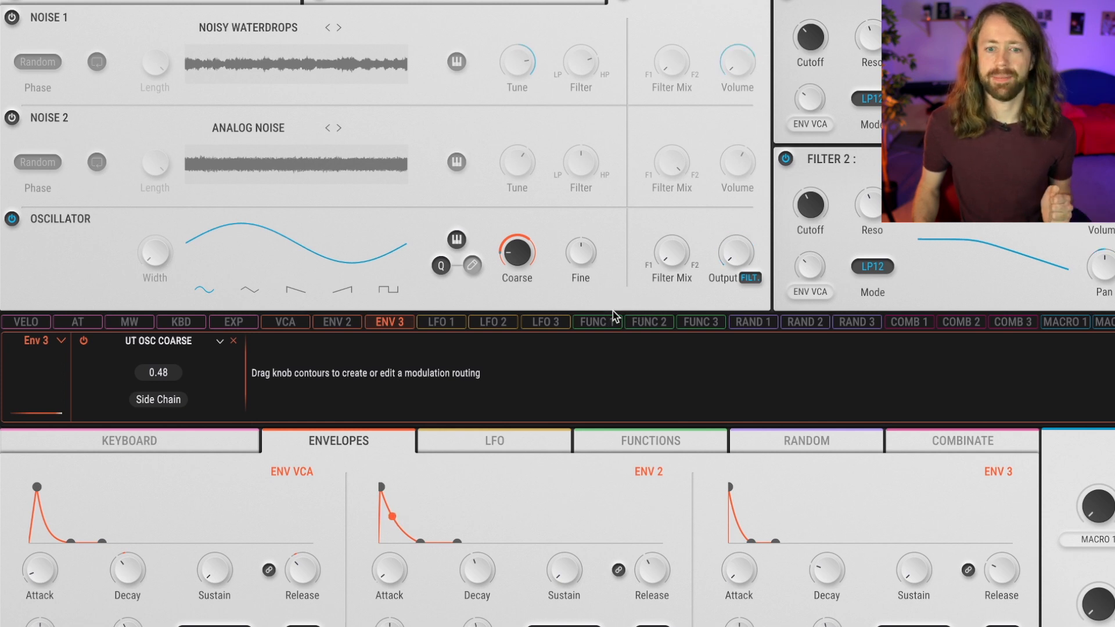
Display the Function 1 curve and its modulation routing to the utility oscillator volume.
left_click(621, 436)
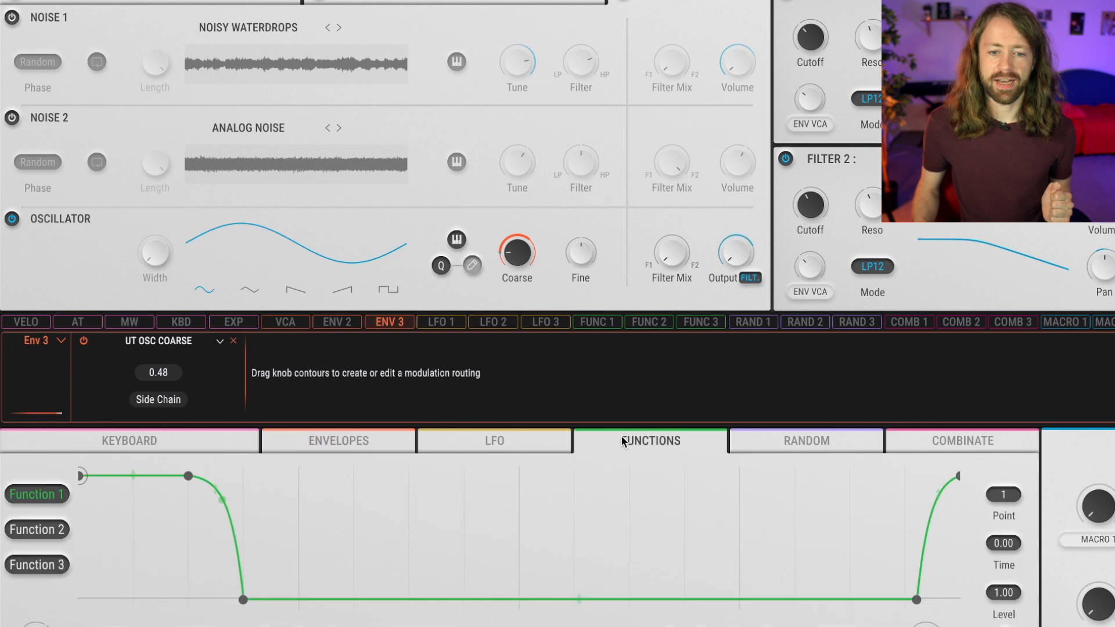
left_click(588, 322)
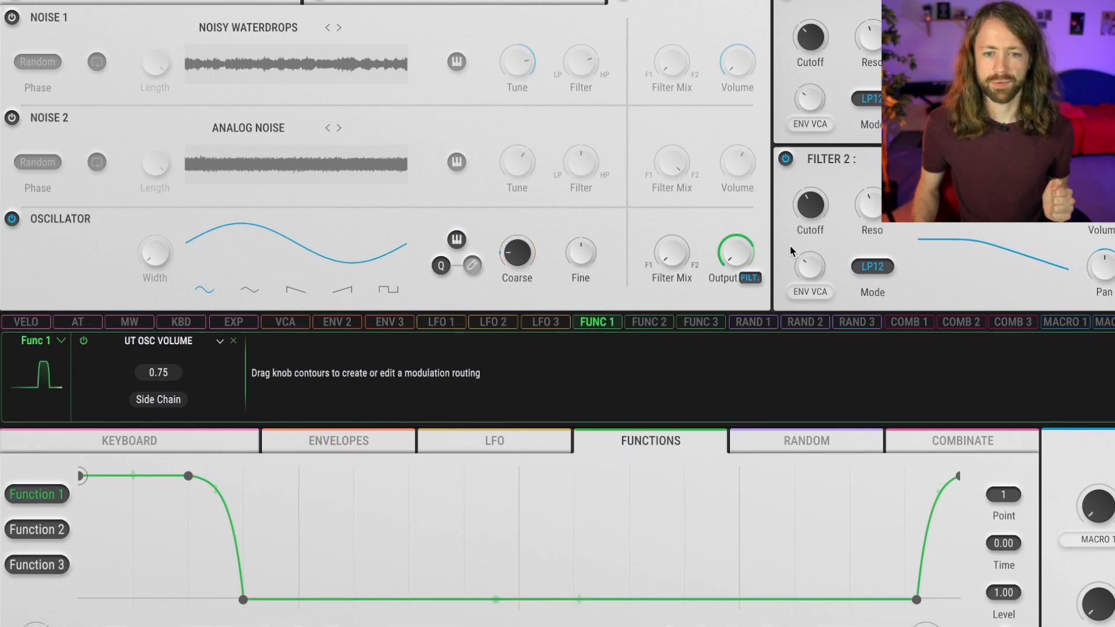
mouse_move(741, 257)
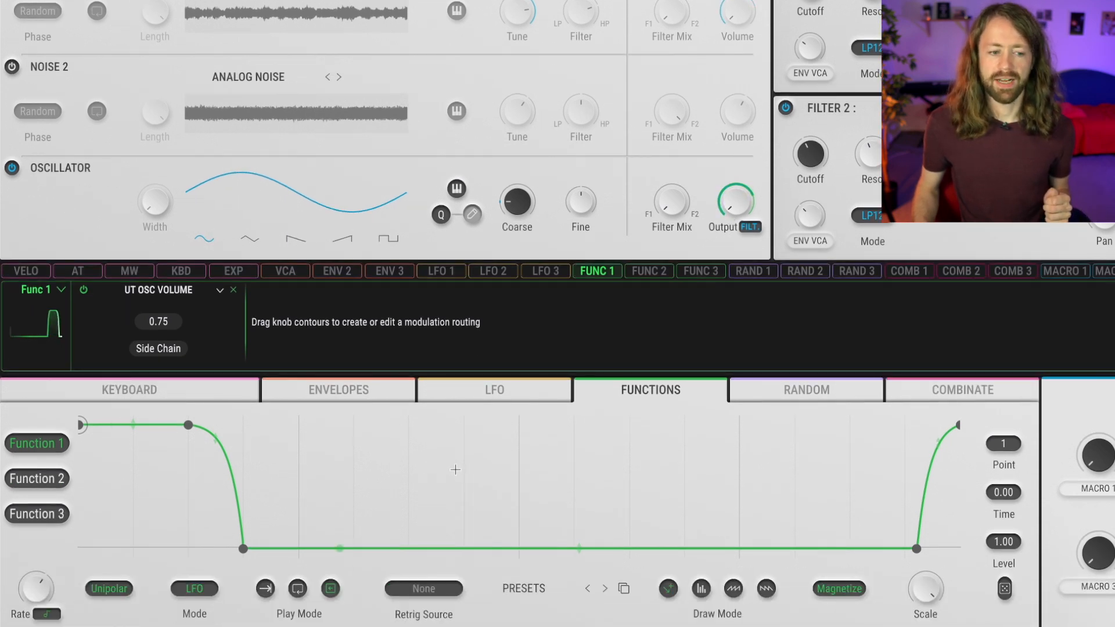
Try the one-shot play mode for Function 1, and switch back to its previous play mode.
mouse_move(40, 591)
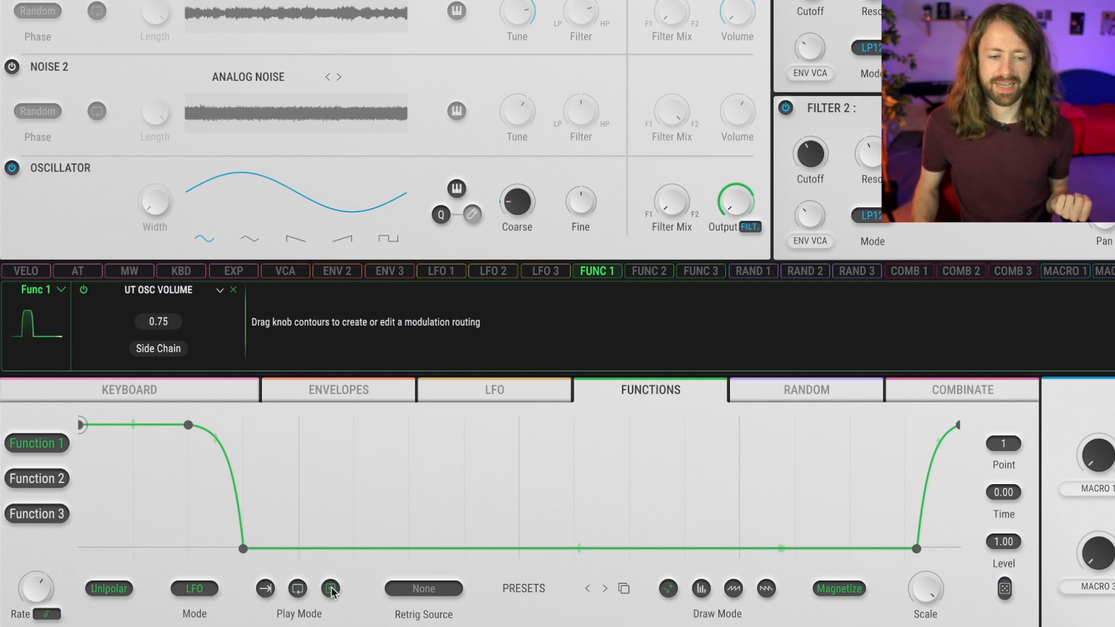
left_click(265, 590)
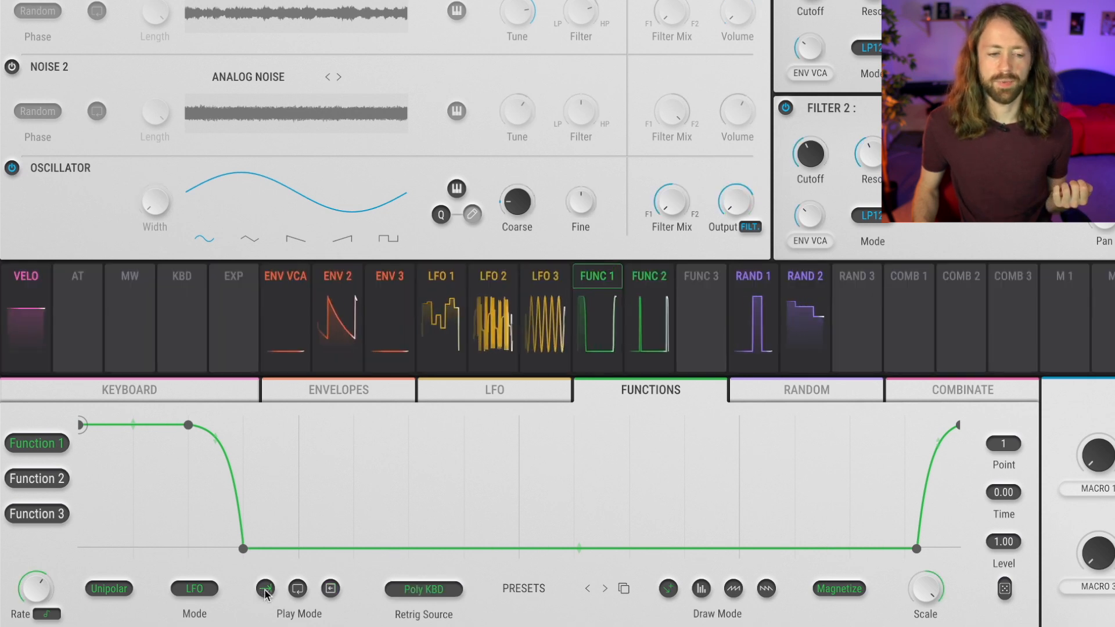
left_click(328, 588)
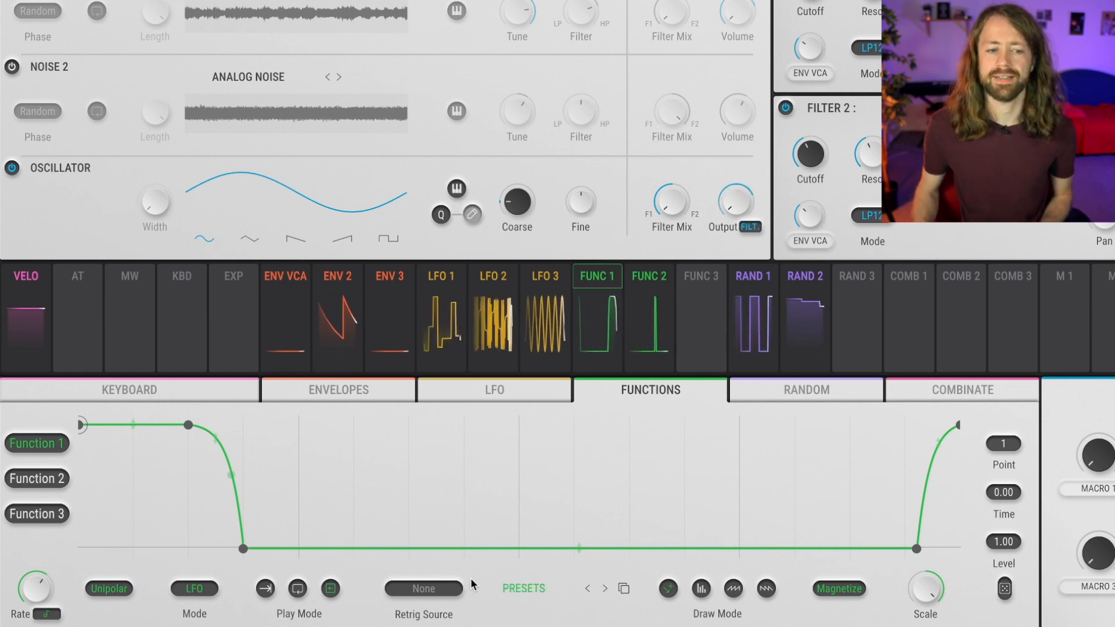
Try a vertical drop in Function 1 by moving its low point to time 0.125, and return it to 0.188.
left_click(189, 425)
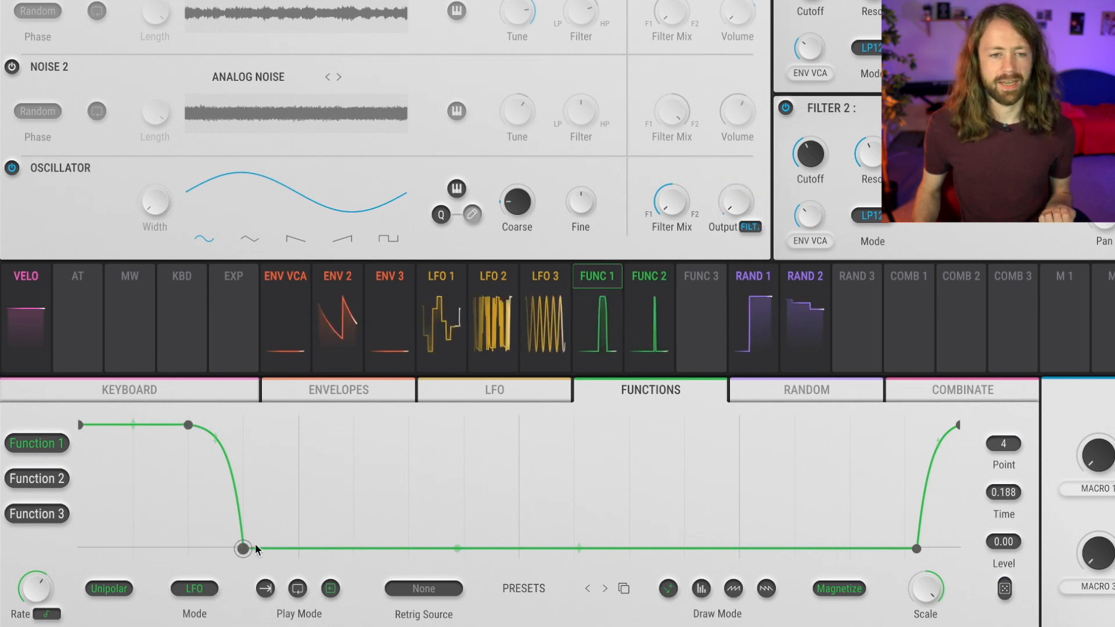
left_click_drag(243, 548, 187, 551)
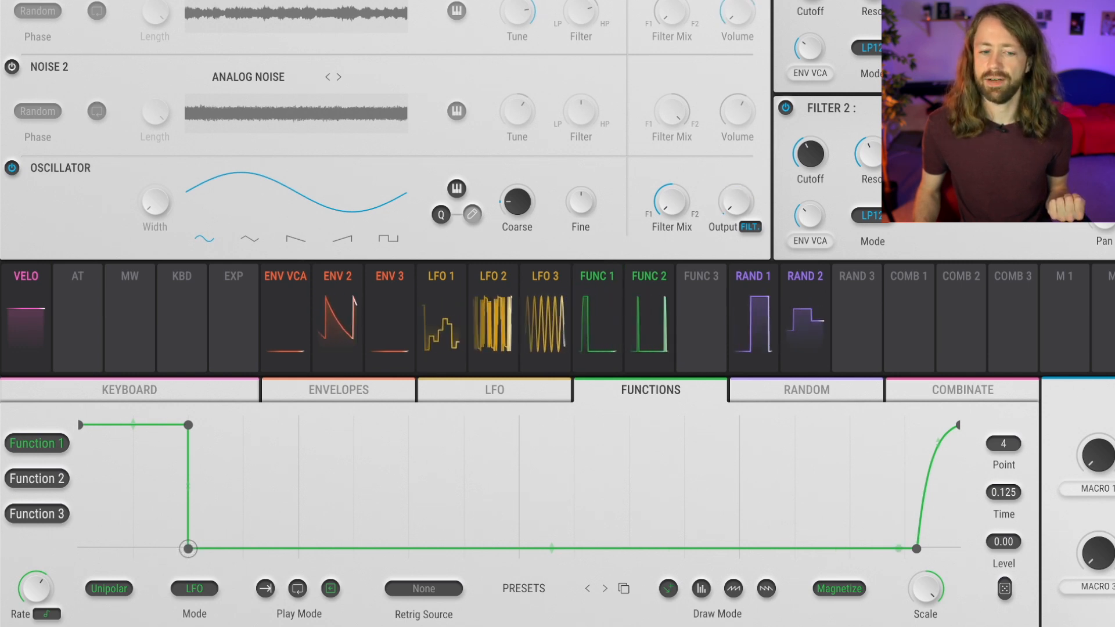
left_click_drag(187, 548, 243, 548)
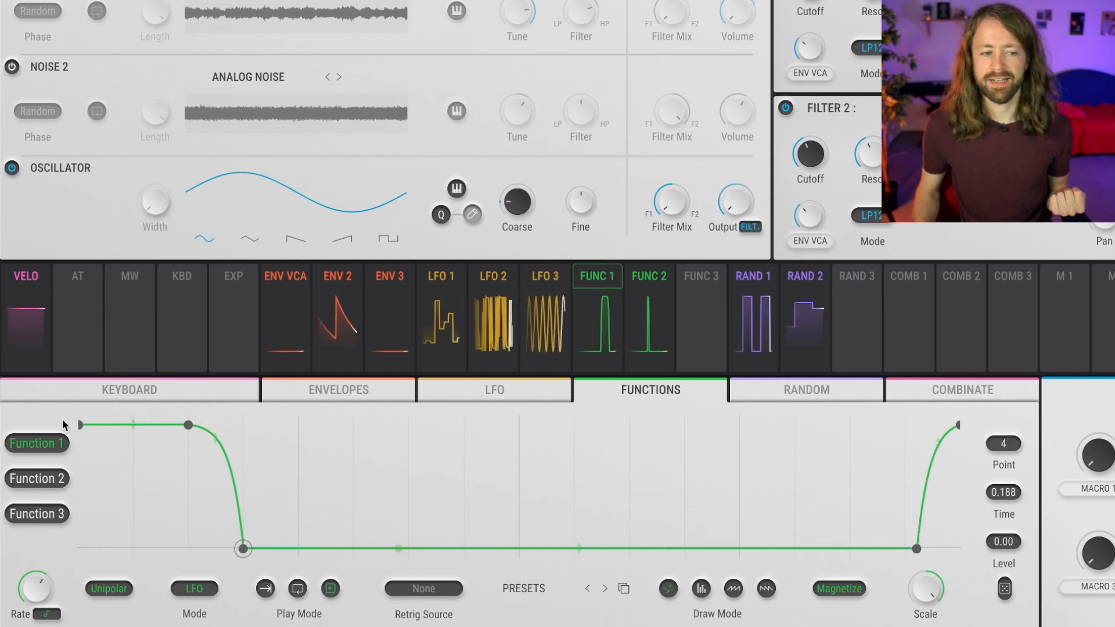
left_click(80, 424)
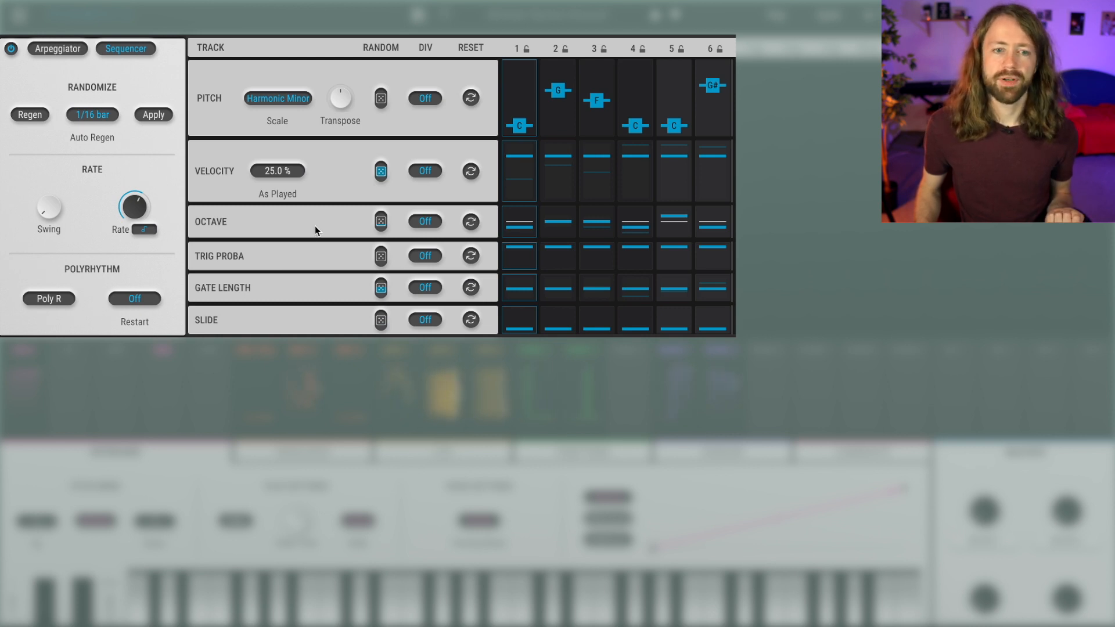
Examine the sequencer's octave steps and the randomization of its gate length and velocity tracks.
mouse_move(518, 231)
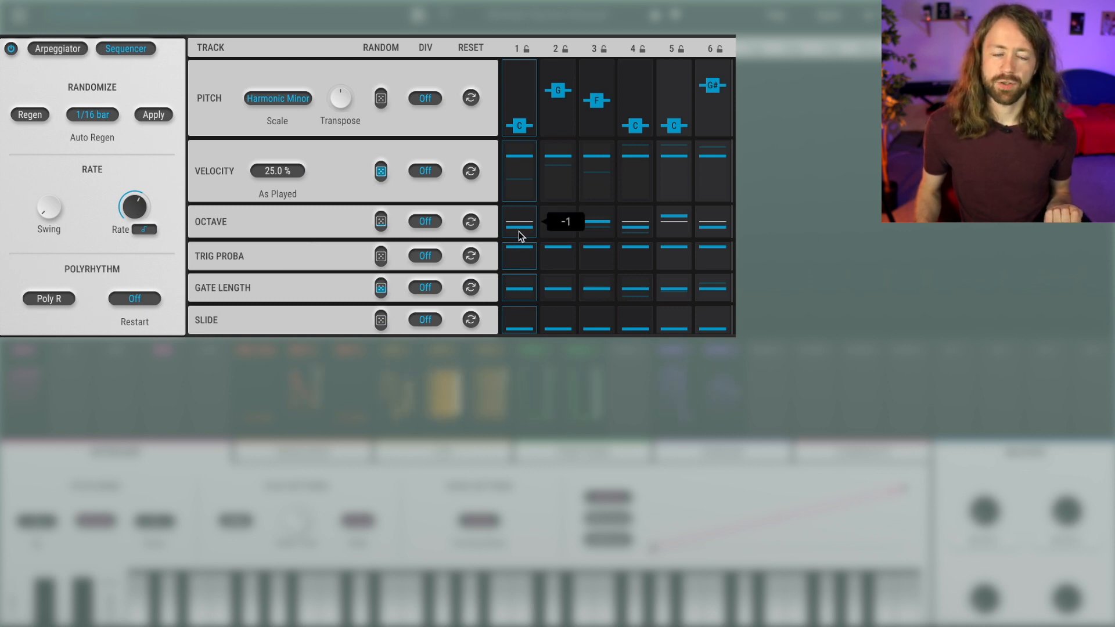
mouse_move(564, 225)
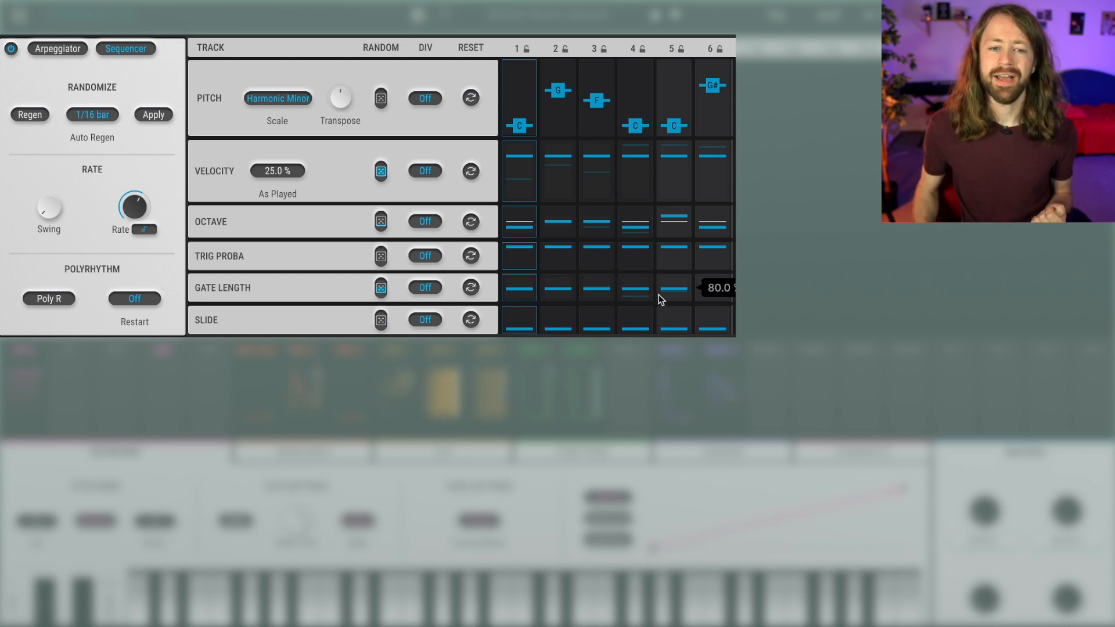
mouse_move(380, 292)
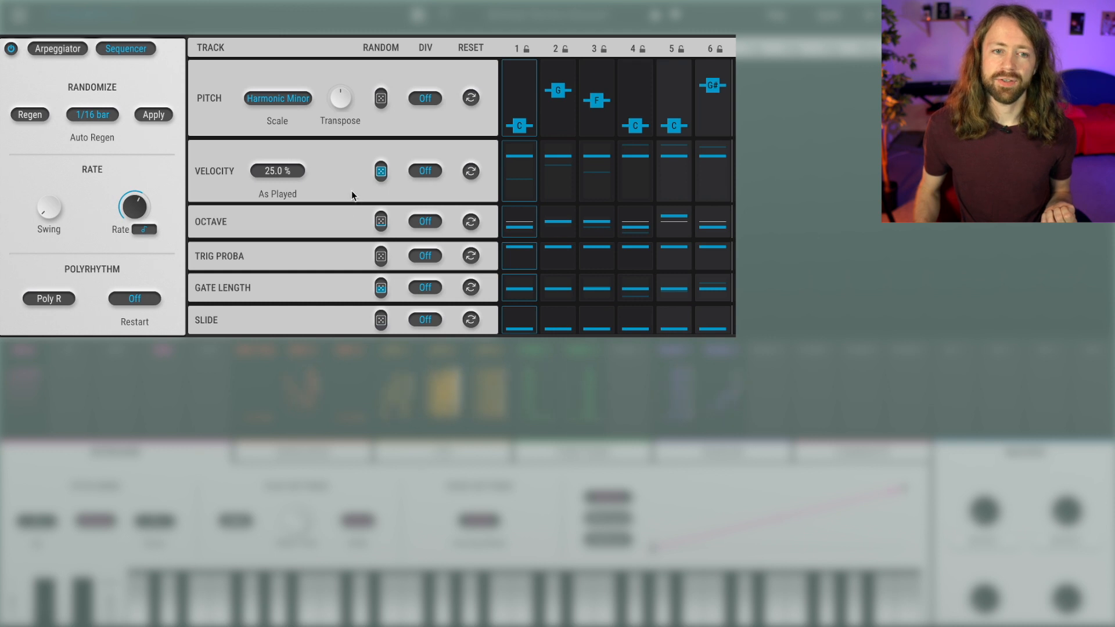
mouse_move(382, 176)
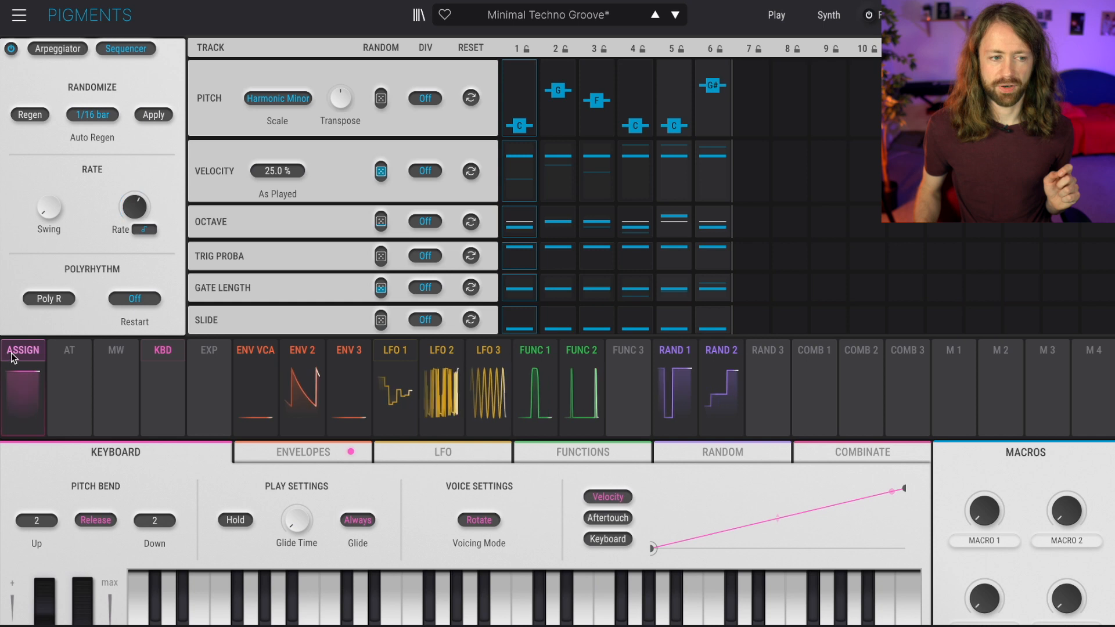
Inspect velocity's modulation of the ENV VCA decay and release, and the sequencer's auto-regeneration interval.
left_click(12, 357)
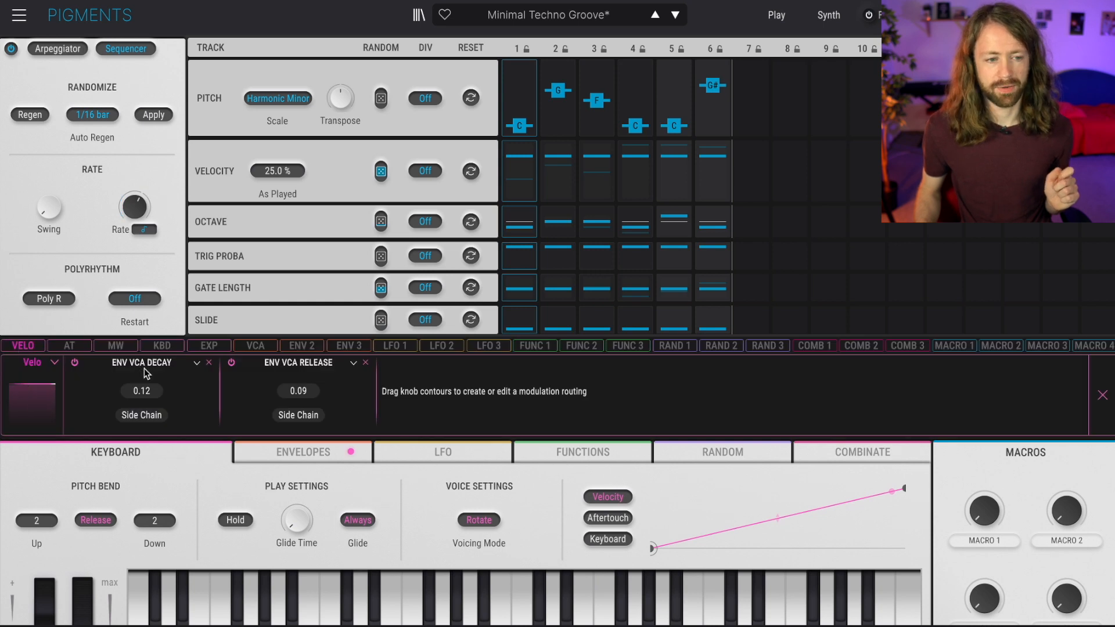
left_click(272, 457)
scroll(230, 515, "down", 2)
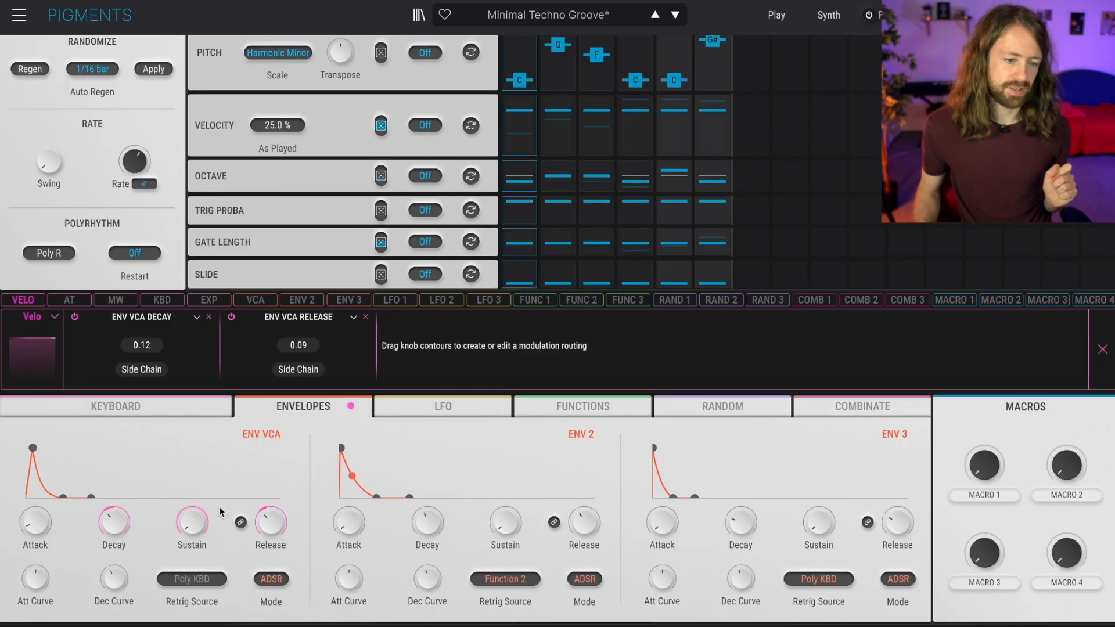
mouse_move(269, 525)
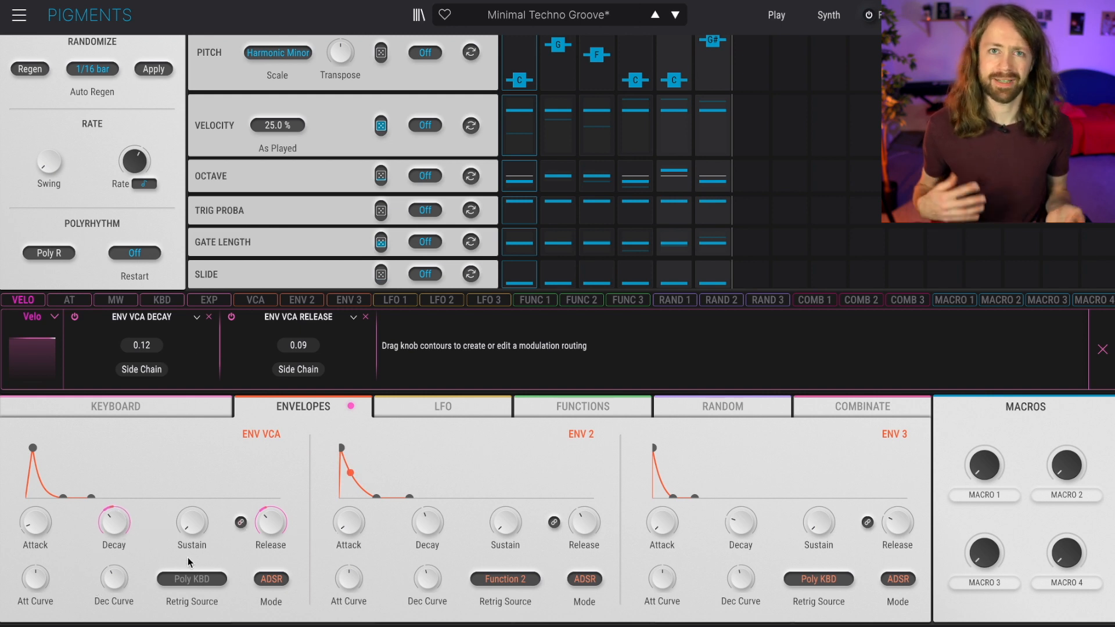
scroll(917, 378, "up", 1)
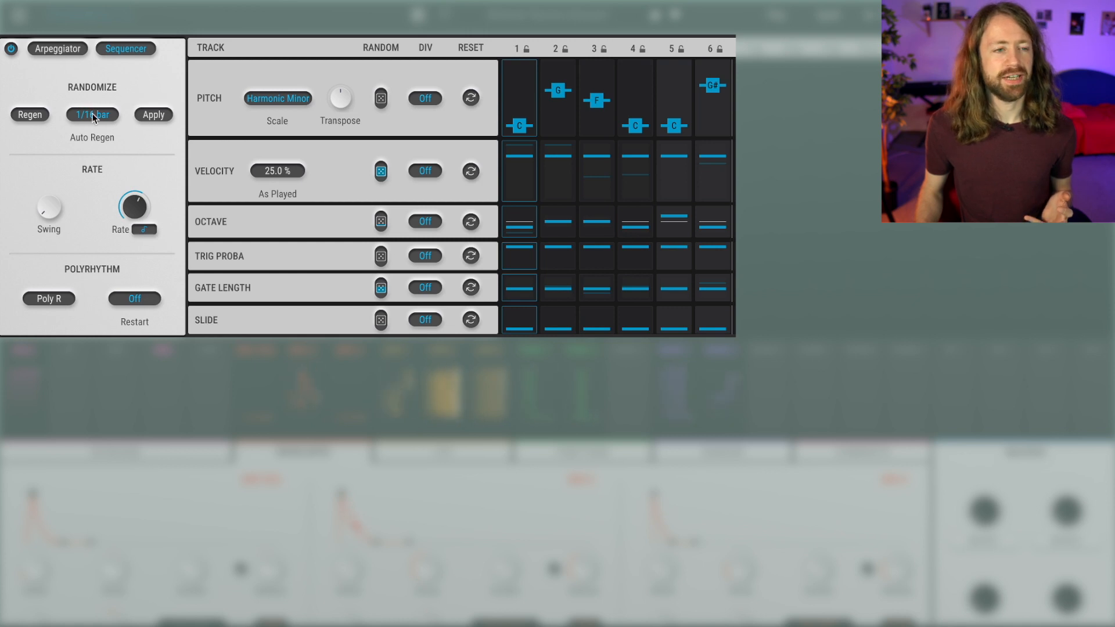
left_click(90, 119)
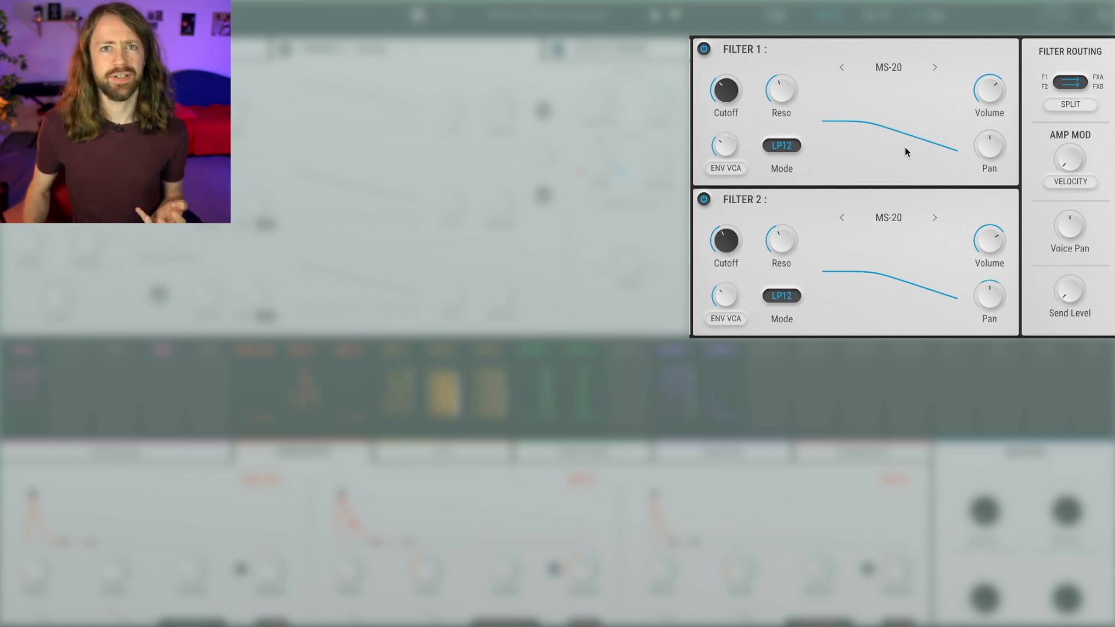
Check the filter routing mode options and show Engine 1's settings beside the two filters.
left_click(1068, 103)
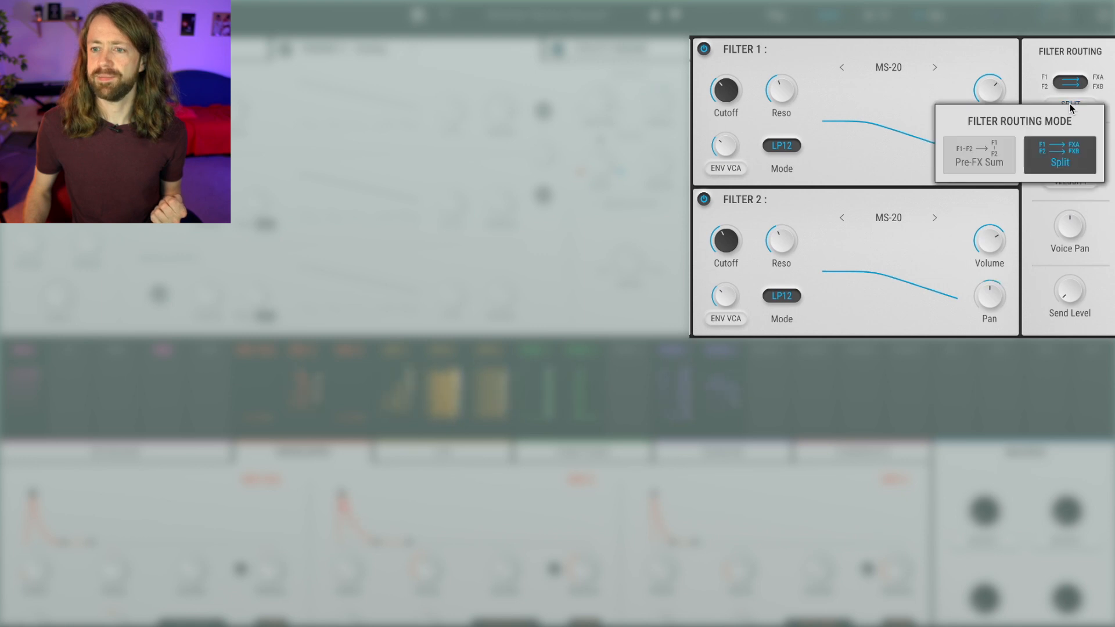
left_click(1007, 82)
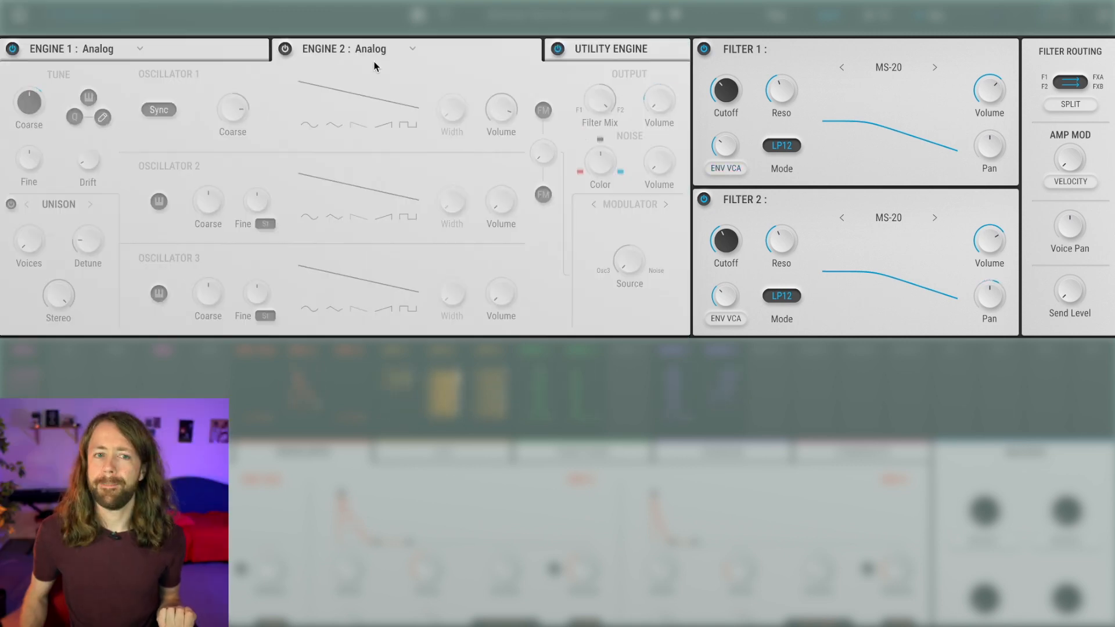
left_click(218, 48)
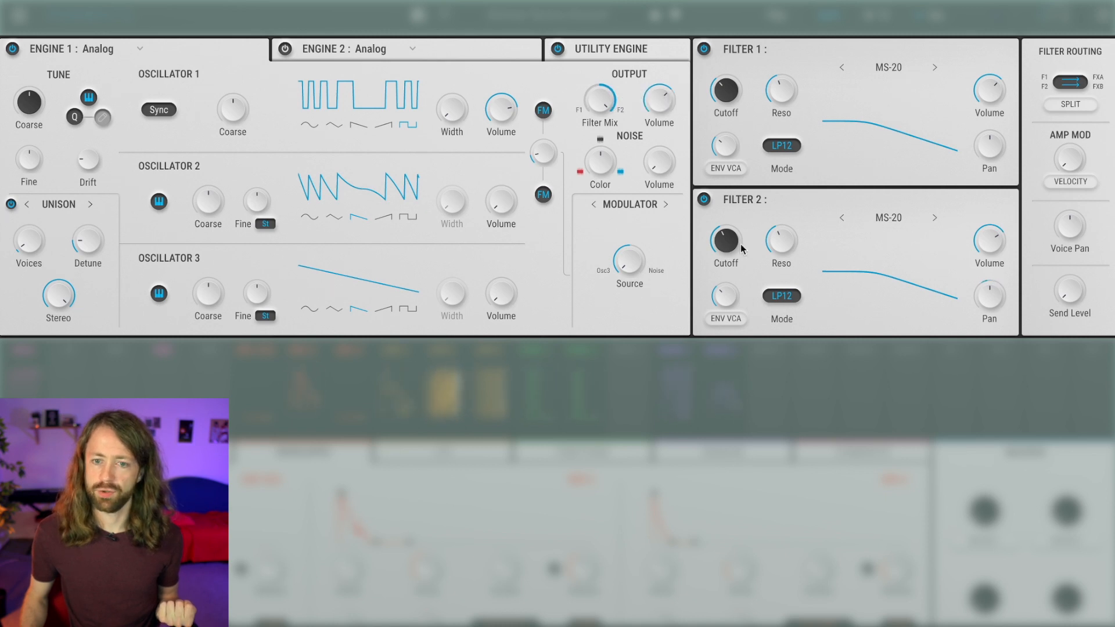
Turn Engine 1 off and Engine 2 on, and show Engine 2's oscillator settings.
left_click(622, 50)
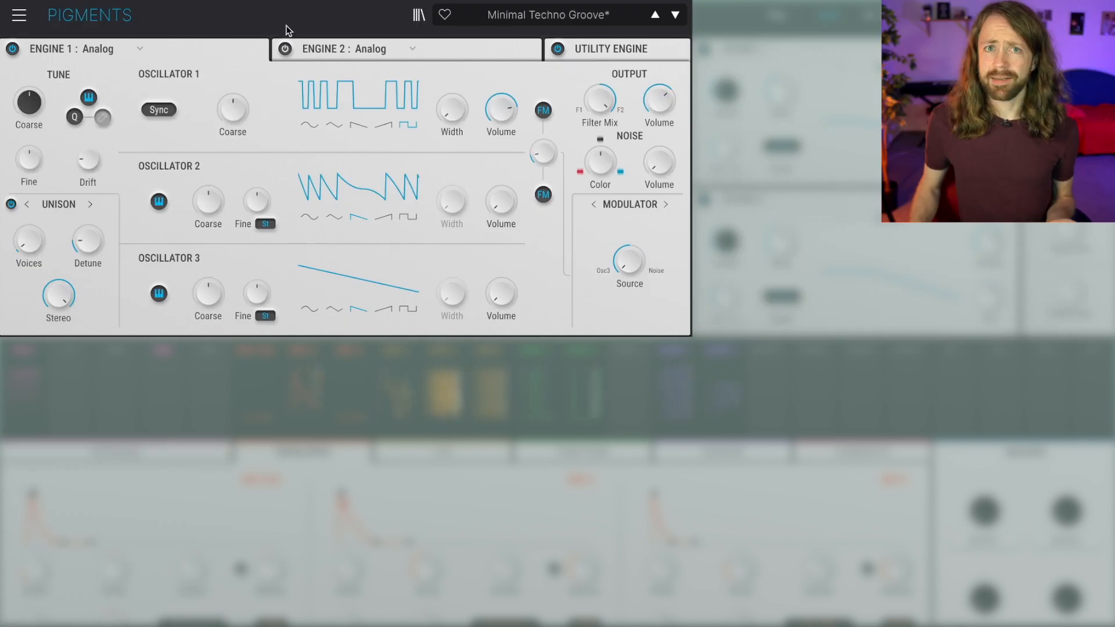
left_click(11, 49)
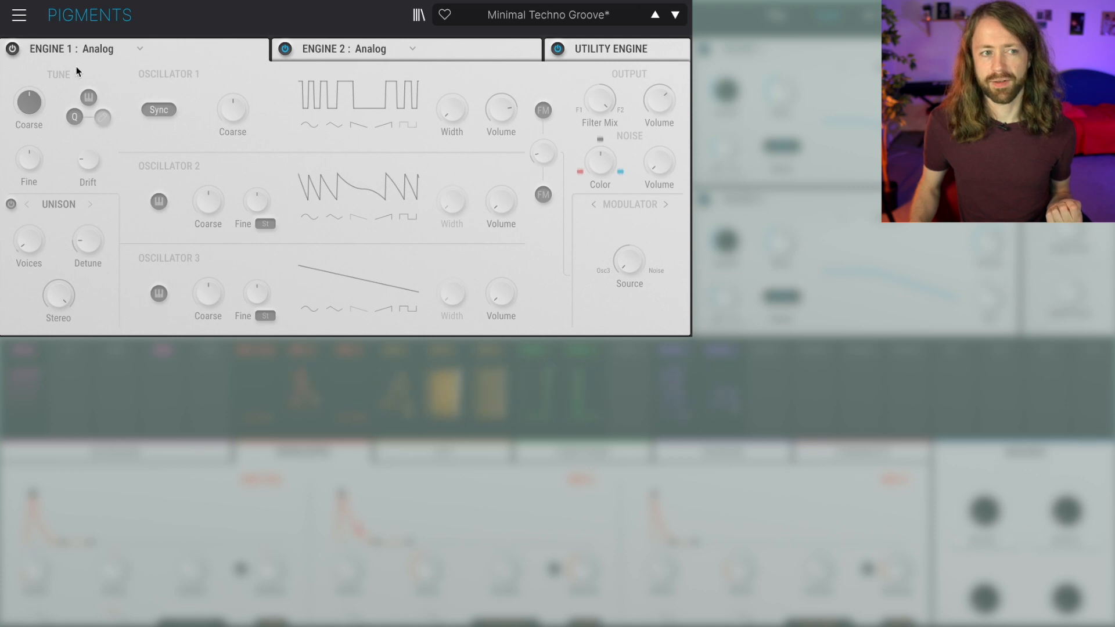
left_click(468, 50)
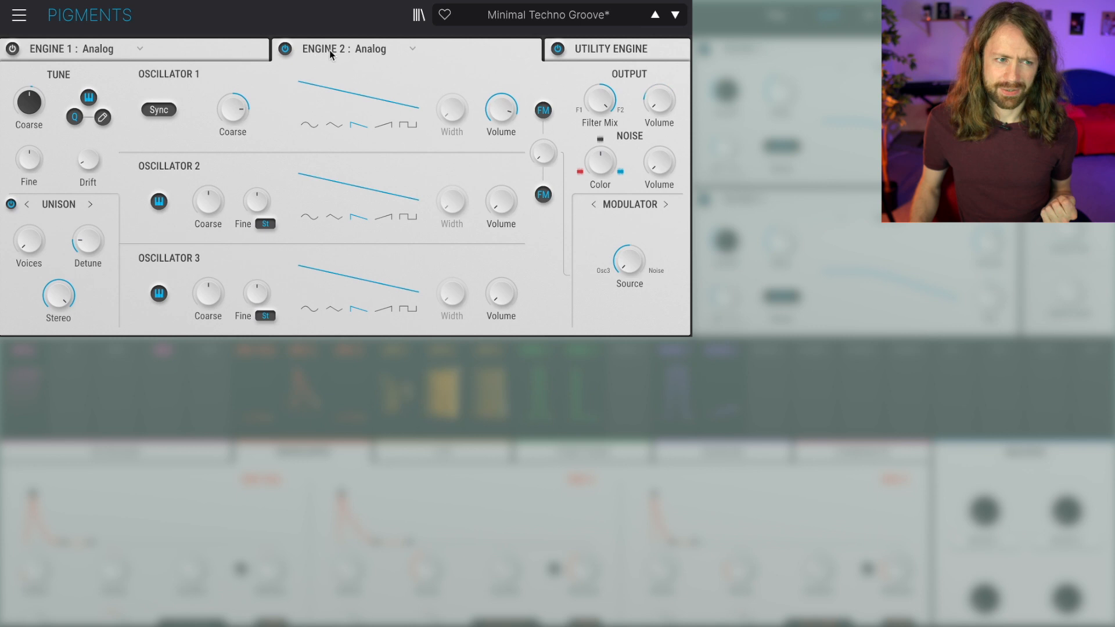
mouse_move(227, 112)
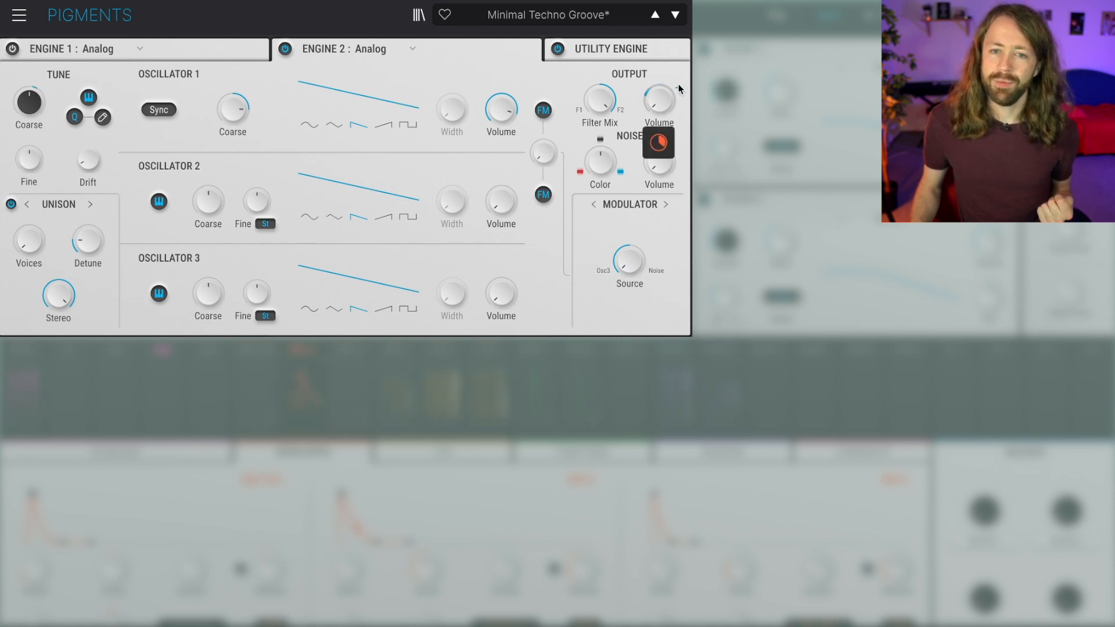
Inspect Function 2's modulation routing, its curve, and its rate and retrigger settings.
scroll(658, 100, "down", 5)
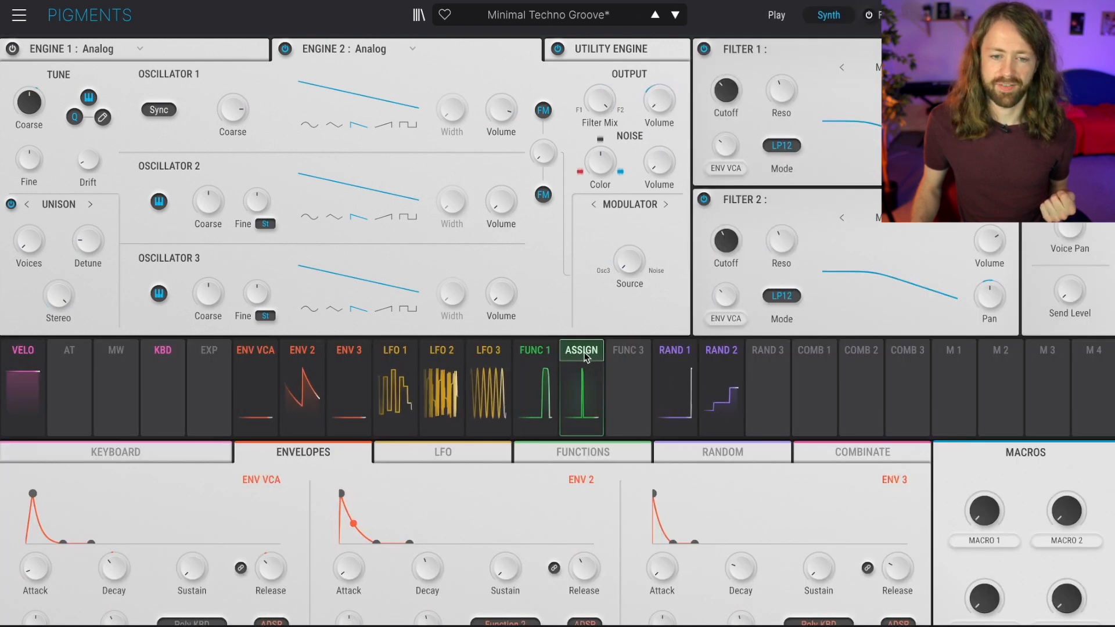
left_click(582, 350)
left_click(587, 452)
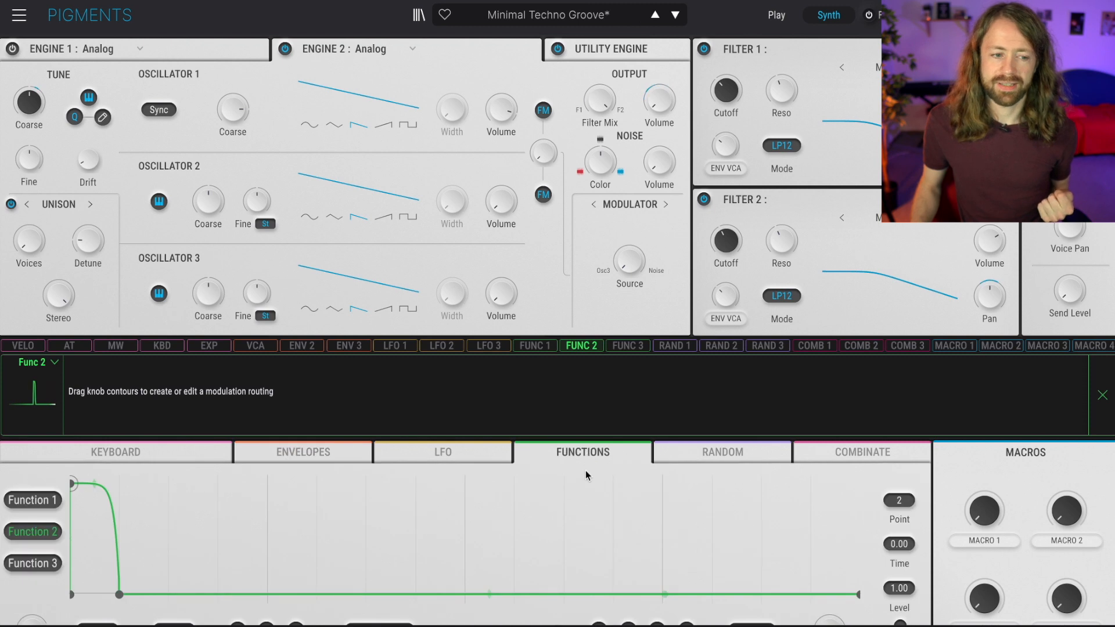
scroll(560, 465, "down", 1)
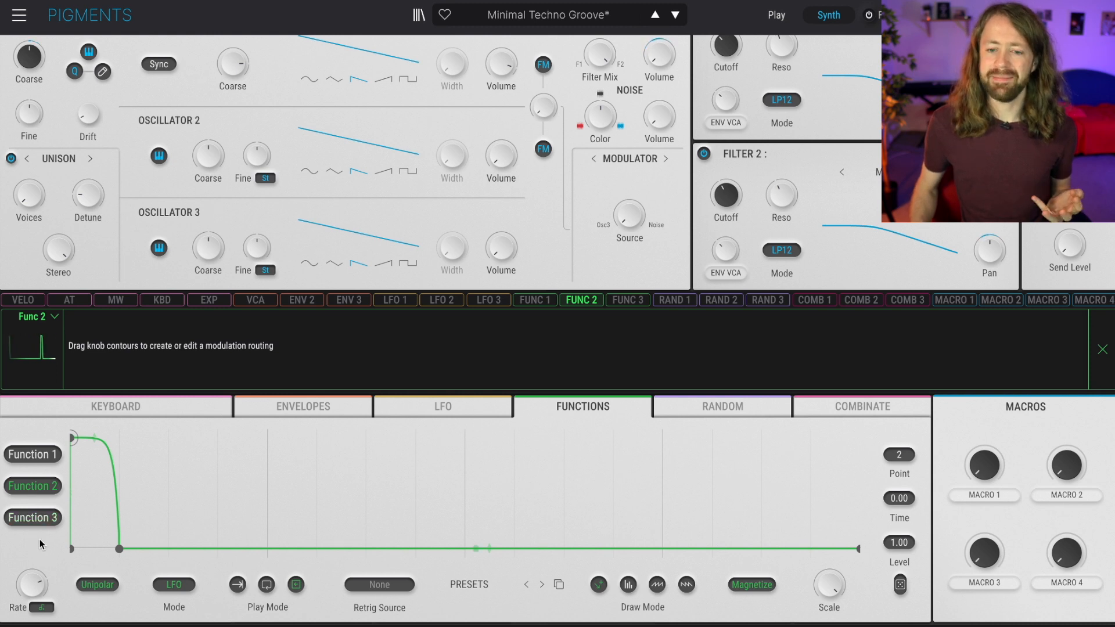
scroll(281, 431, "up", 2)
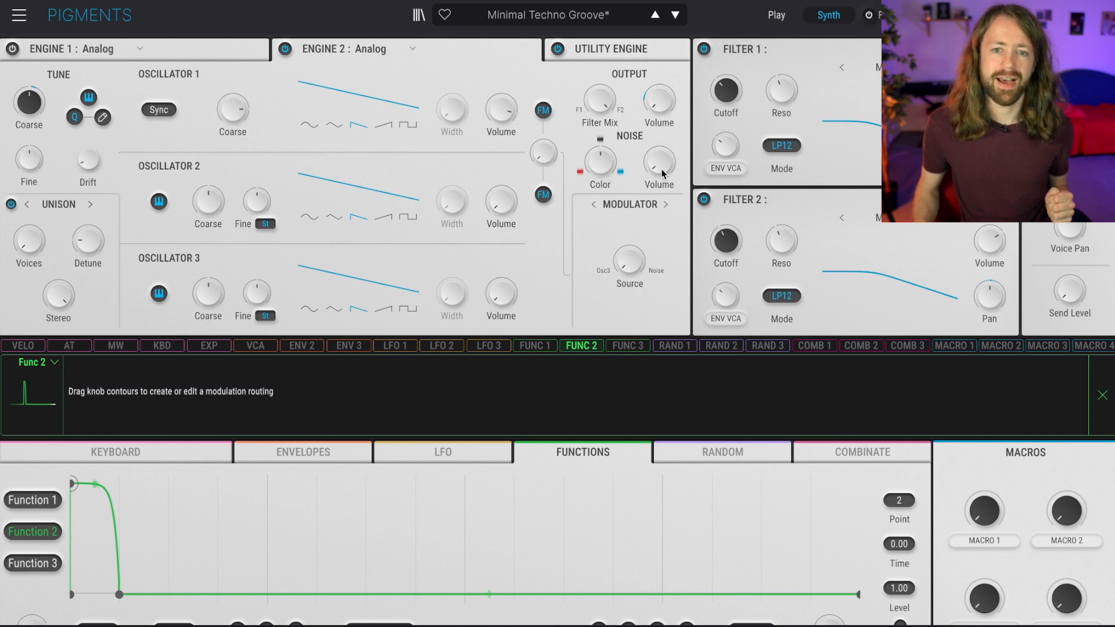
Examine the envelopes' retrigger sources and the modulation routings of Env 2.
left_click(304, 451)
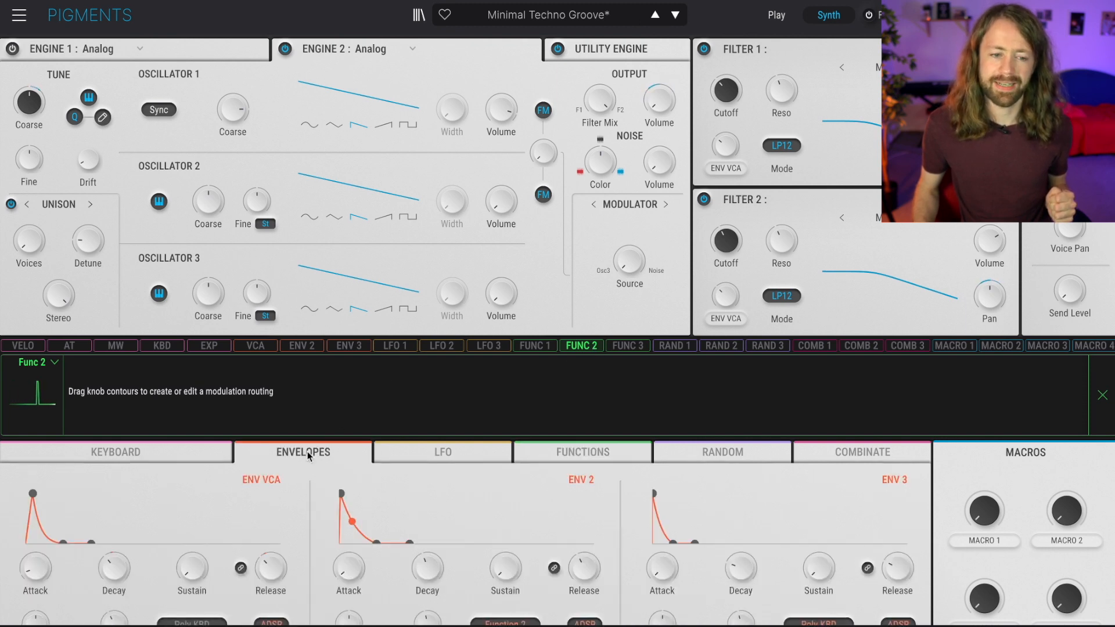
scroll(388, 488, "down", 2)
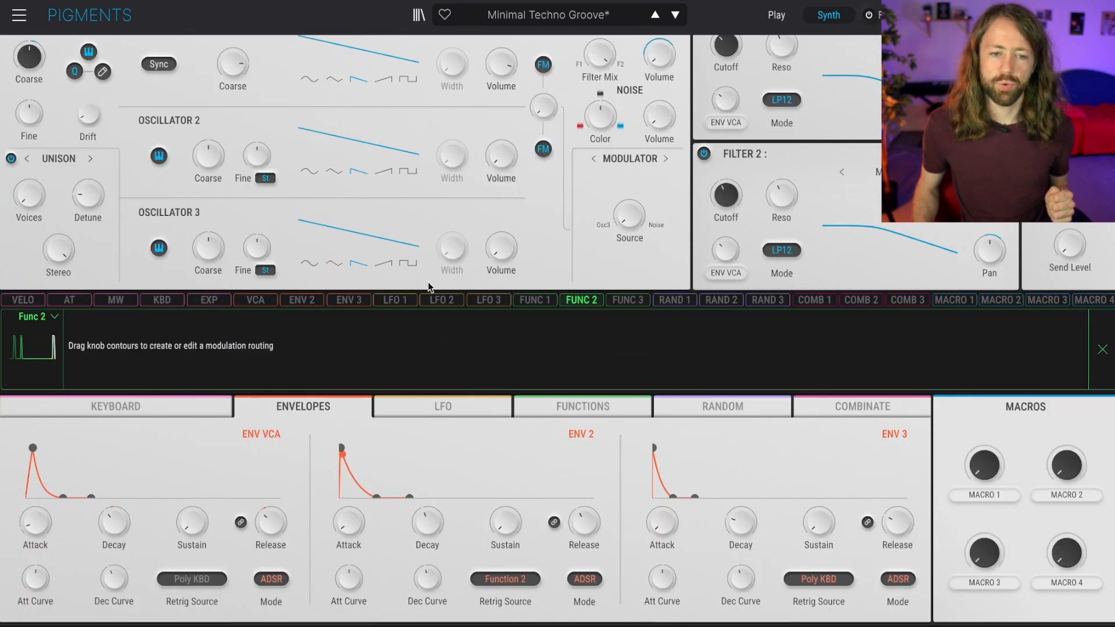
left_click(300, 302)
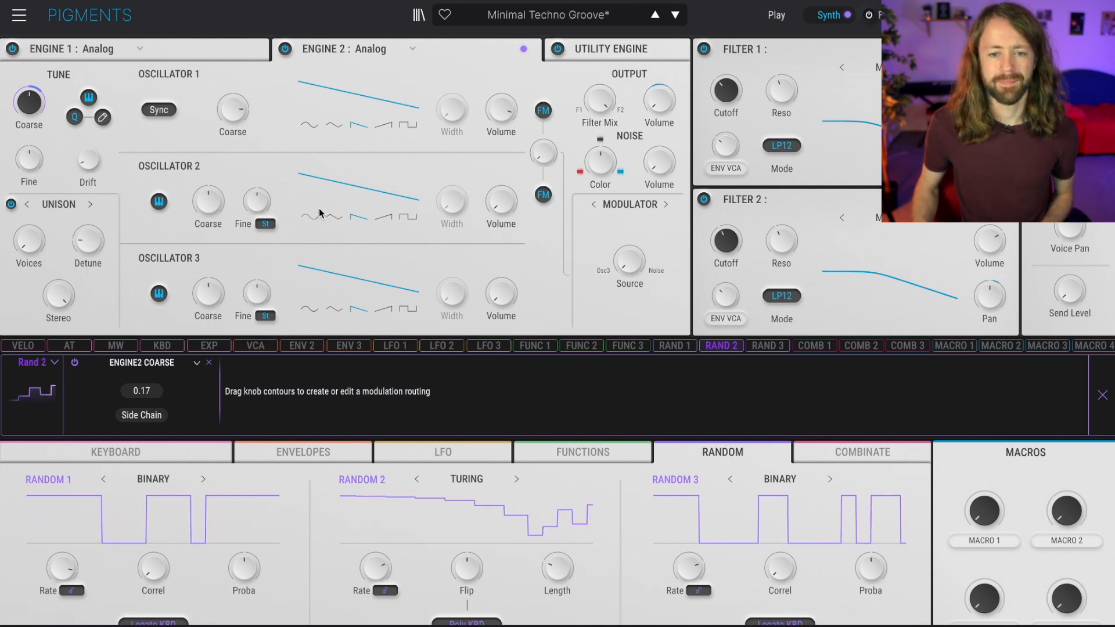
Bypass Engine 2 and turn it back on to compare the sound.
left_click(286, 50)
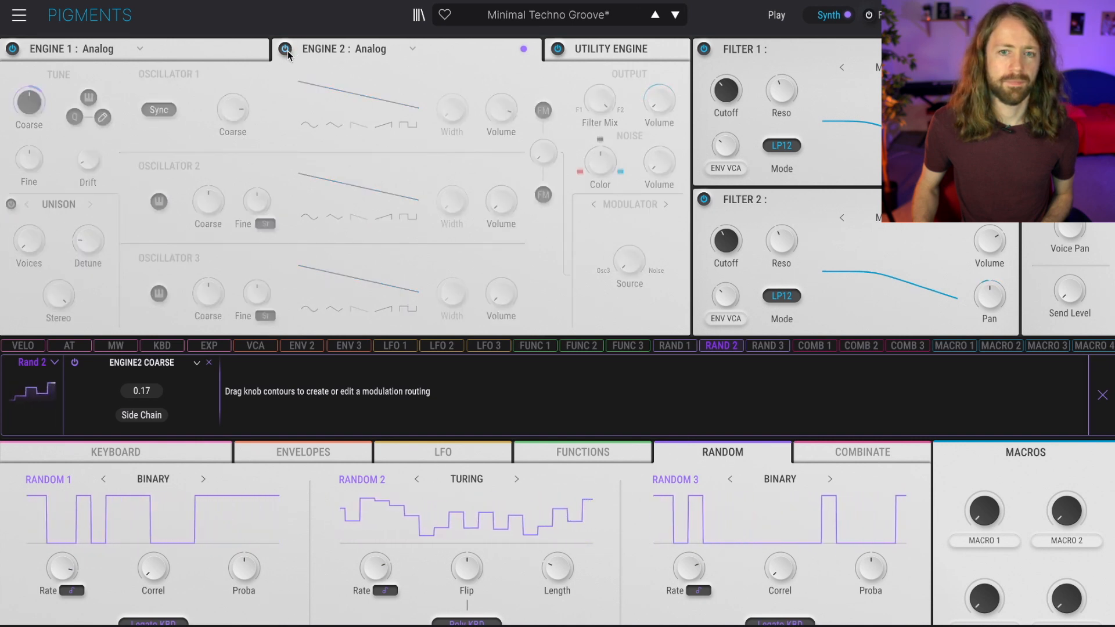
left_click(286, 50)
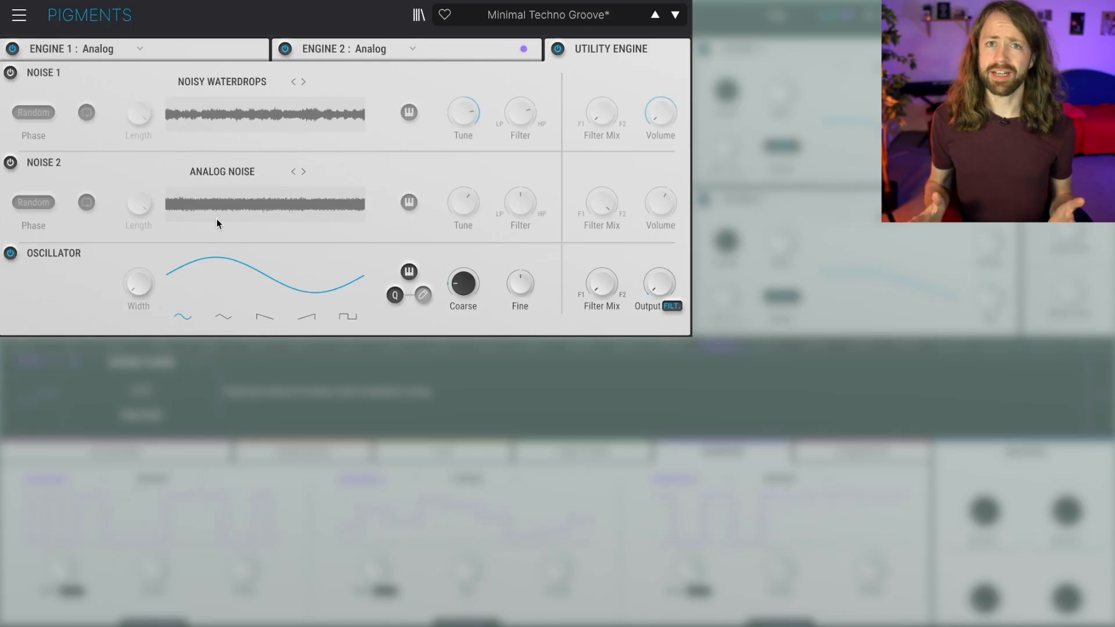
Turn on Noise 1 with the Noisy Waterdrops sample and inspect LFO 2's modulation of its tuning.
left_click(10, 73)
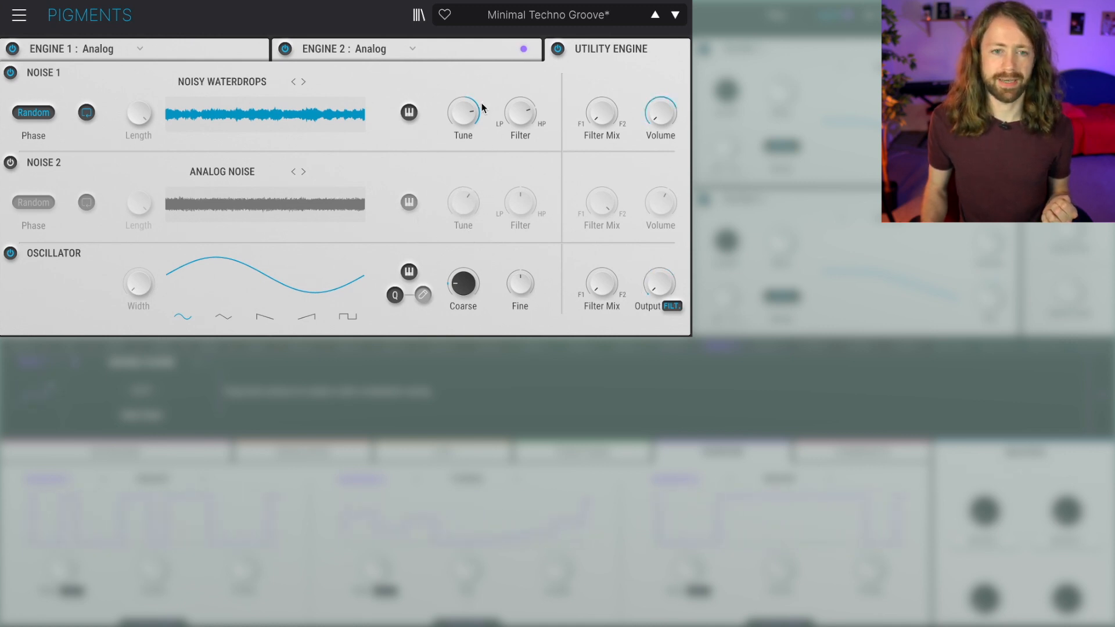
mouse_move(463, 115)
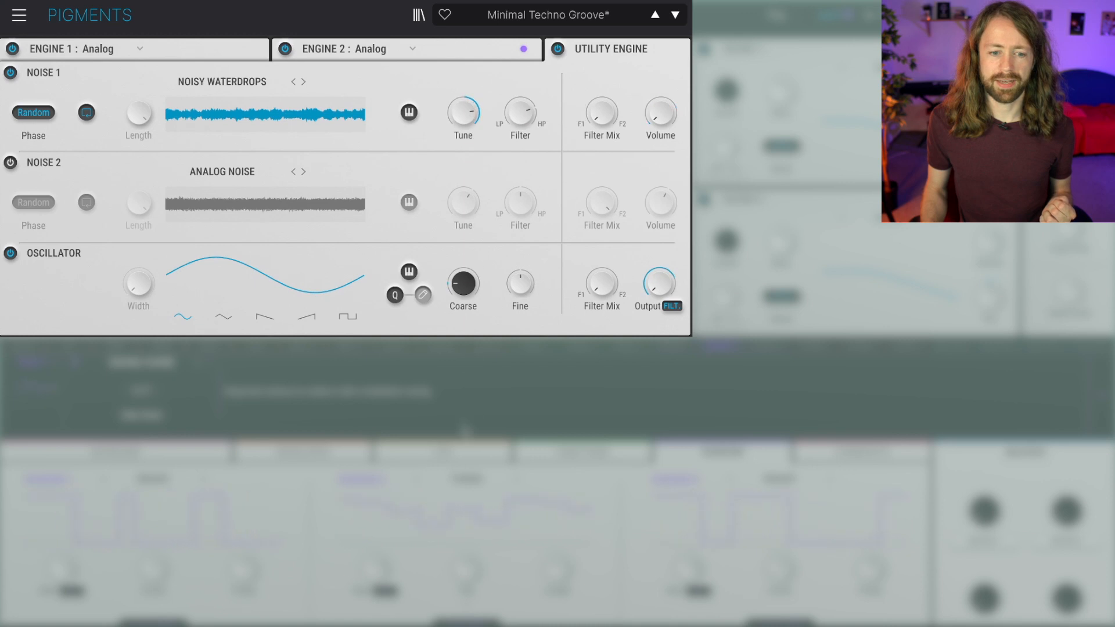
left_click(460, 452)
left_click(409, 346)
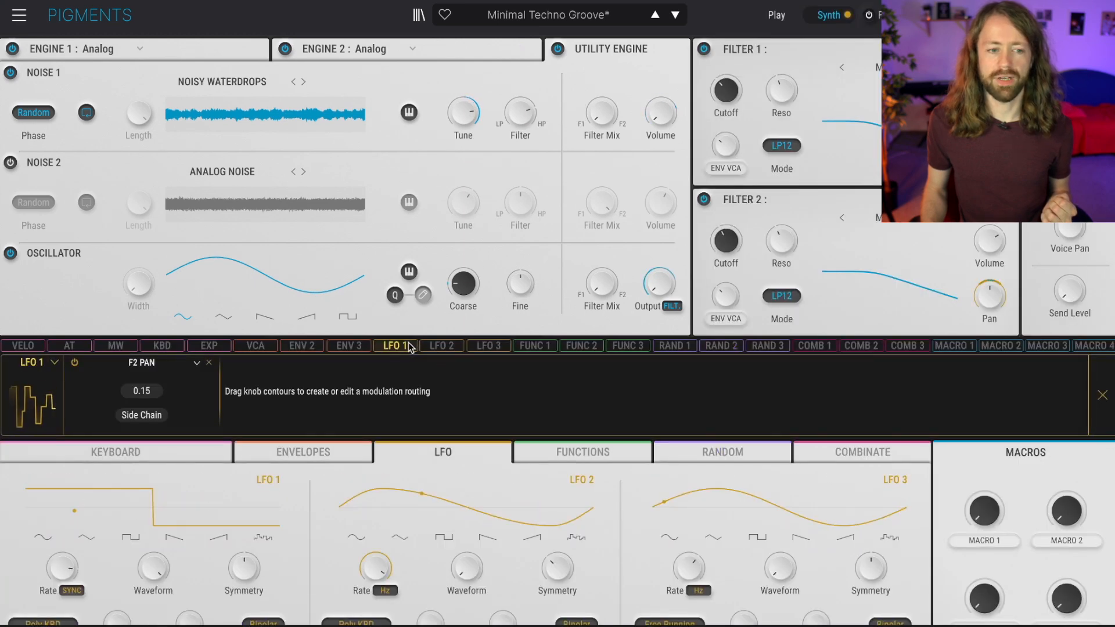
left_click(448, 346)
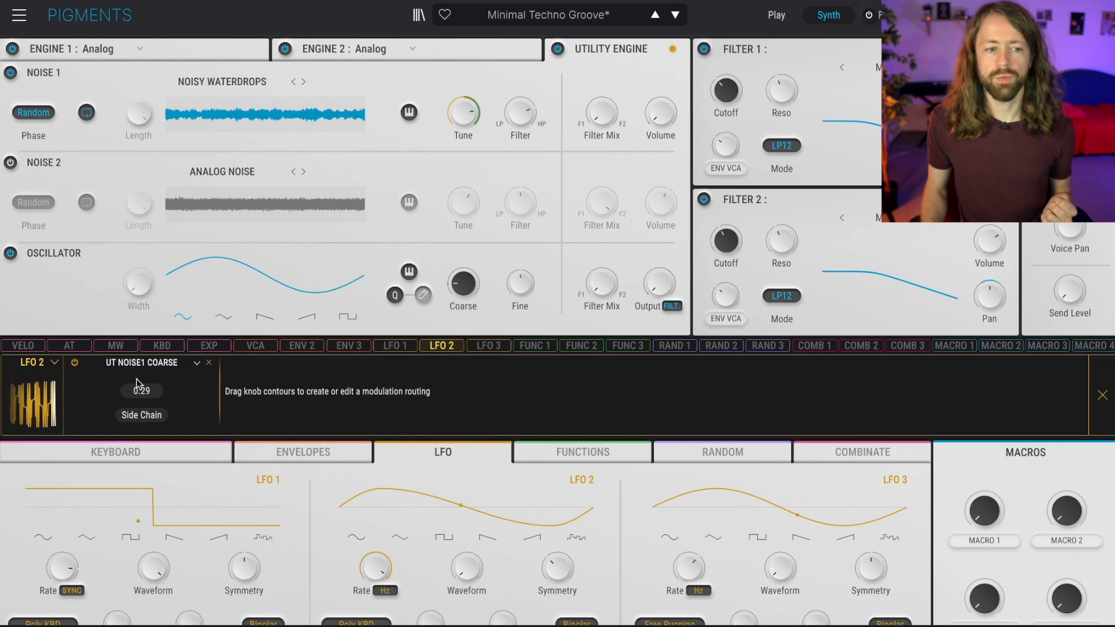
mouse_move(464, 122)
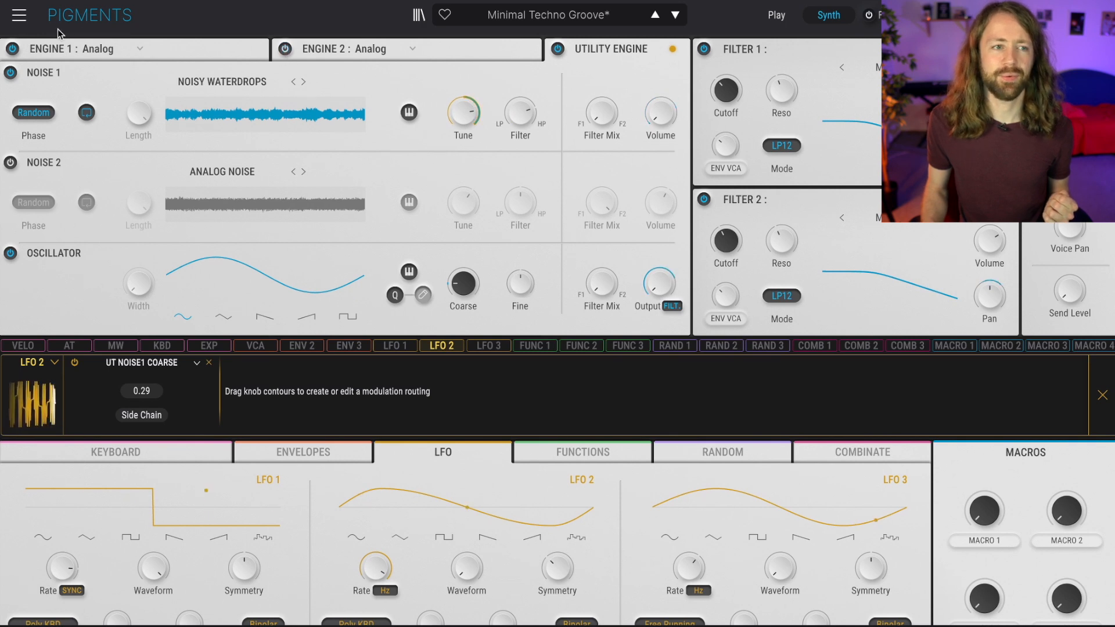
Isolate Noise 1 by turning off both engines and the utility oscillator, and inspect Random 1's modulation of its volume.
left_click(11, 253)
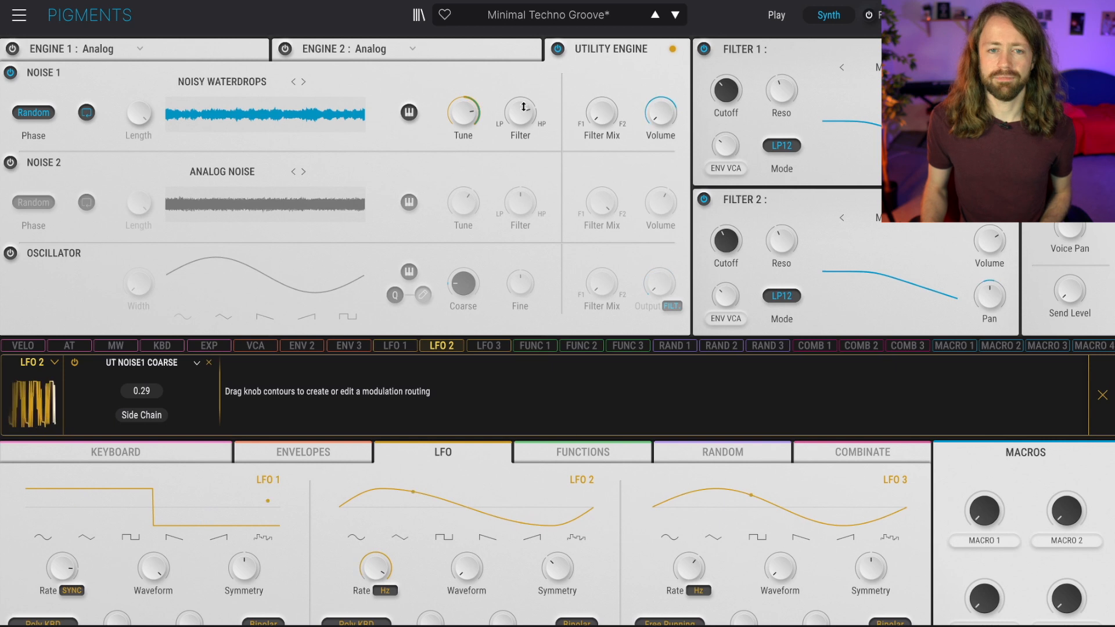
mouse_move(529, 110)
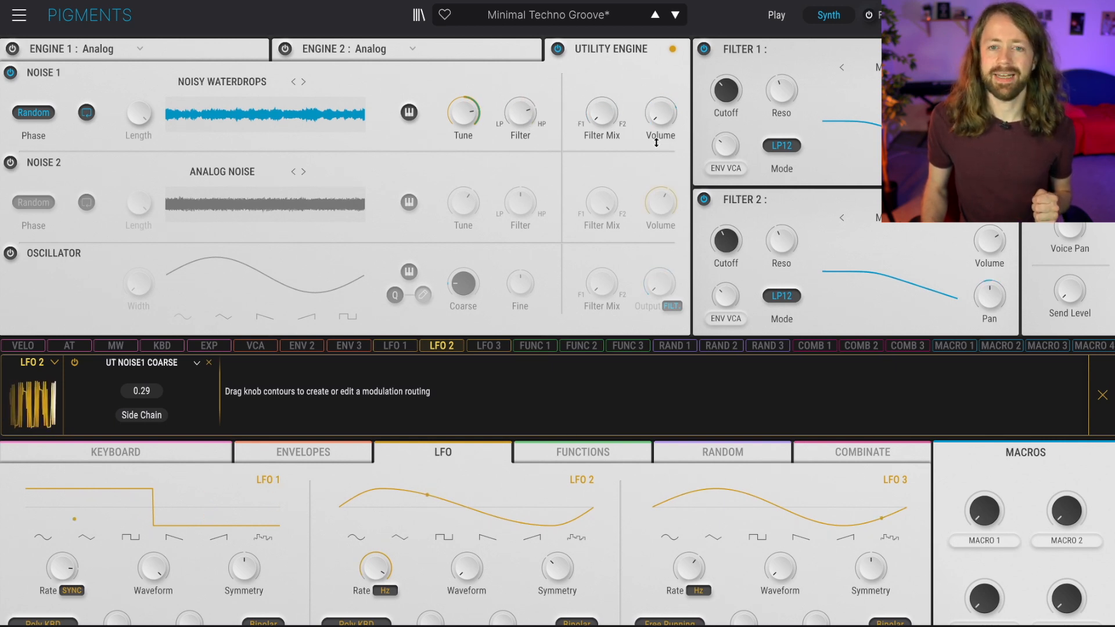
mouse_move(663, 116)
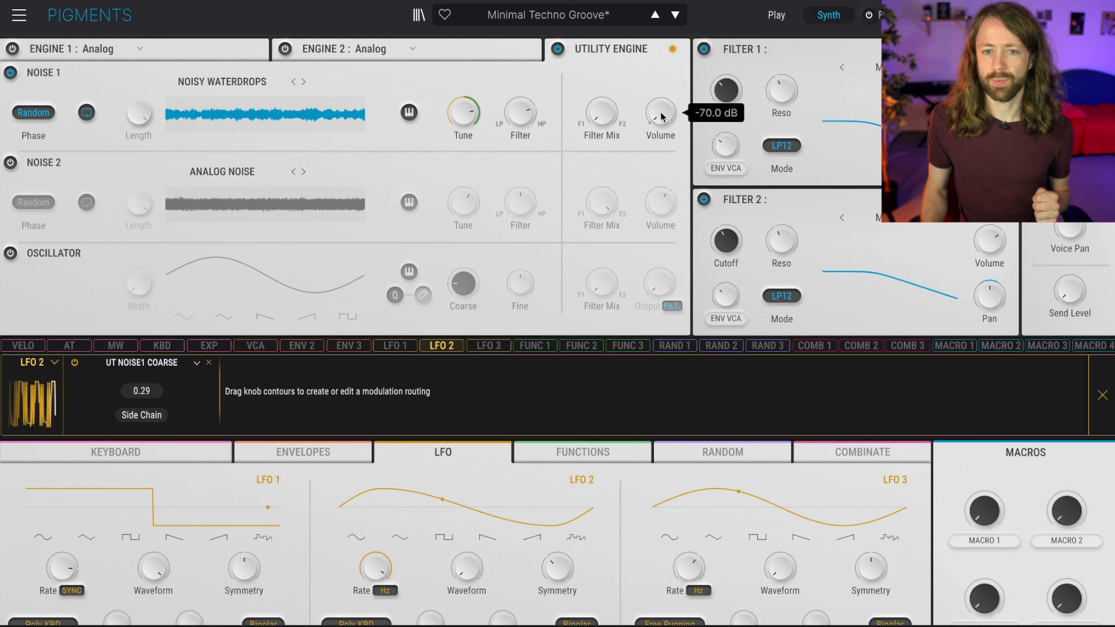
left_click(675, 346)
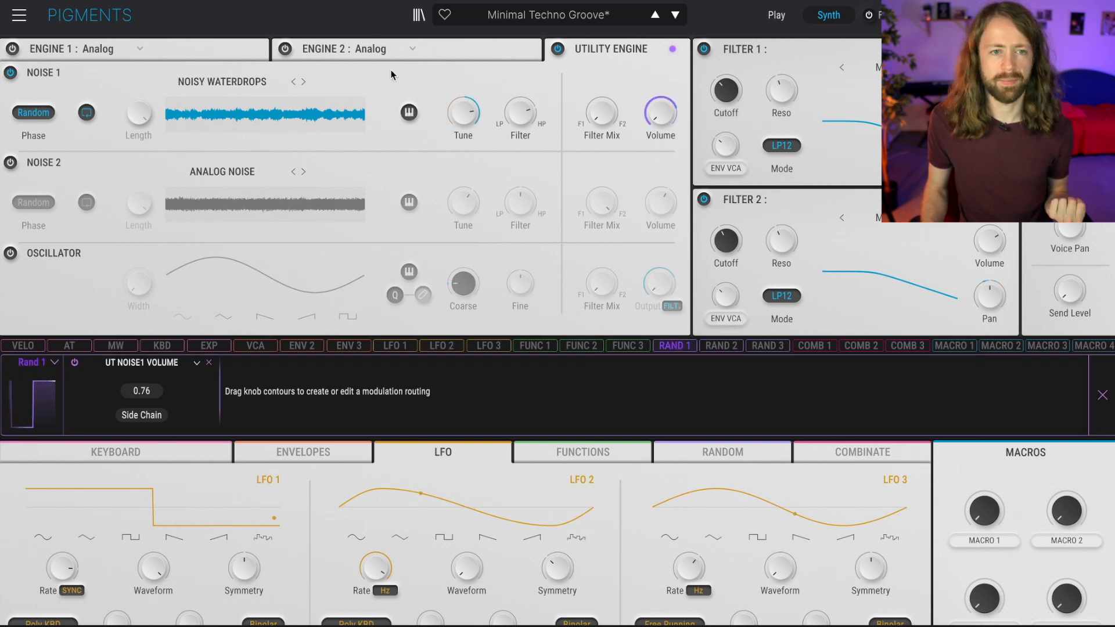
left_click(739, 455)
scroll(285, 521, "down", 1)
scroll(275, 512, "down", 1)
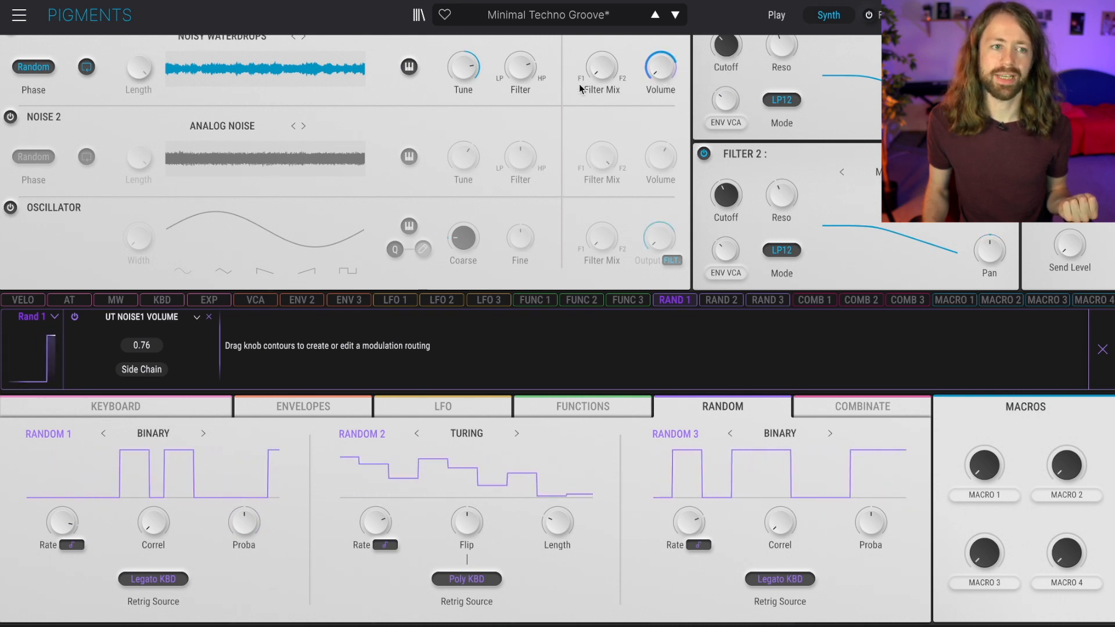
Turn Noise 1 off and turn Noise 2 on with the Analog Noise sample.
scroll(572, 102, "up", 2)
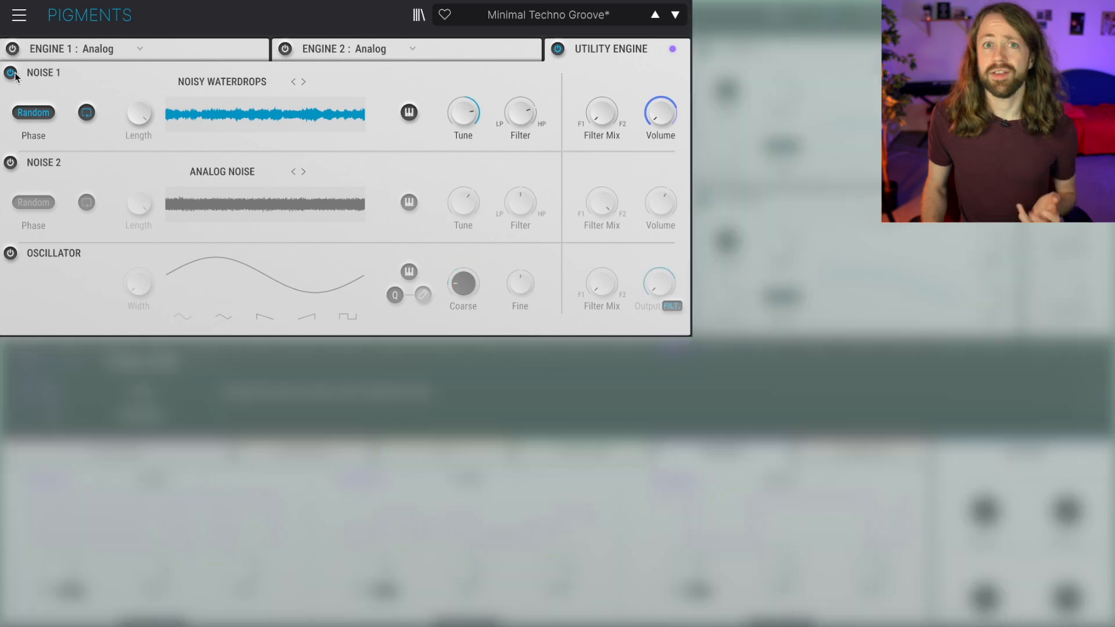
left_click(10, 73)
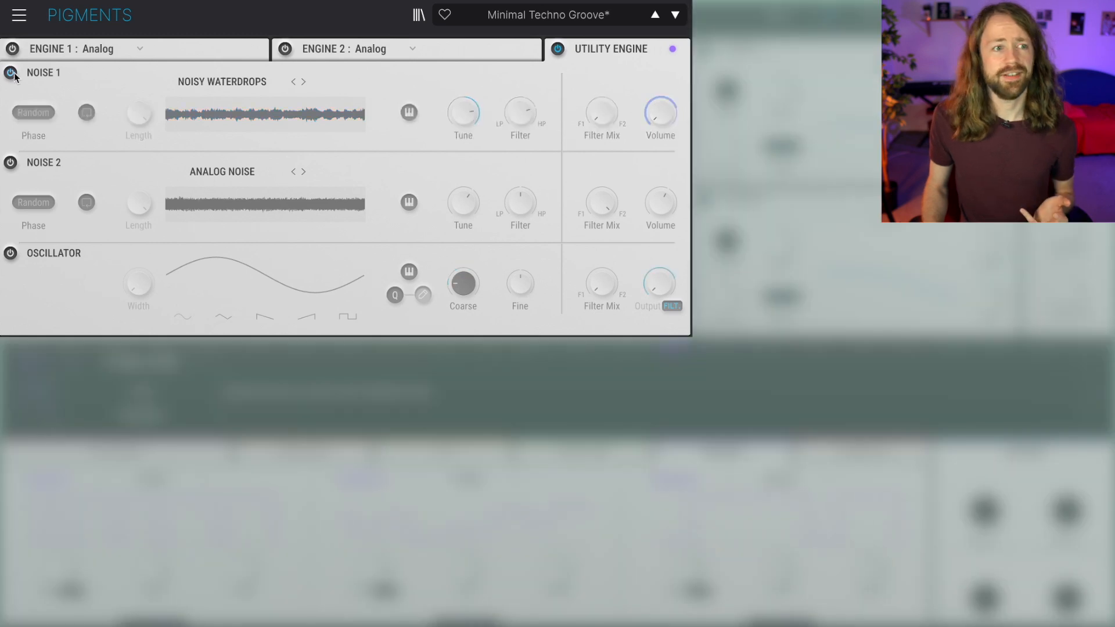
left_click(10, 163)
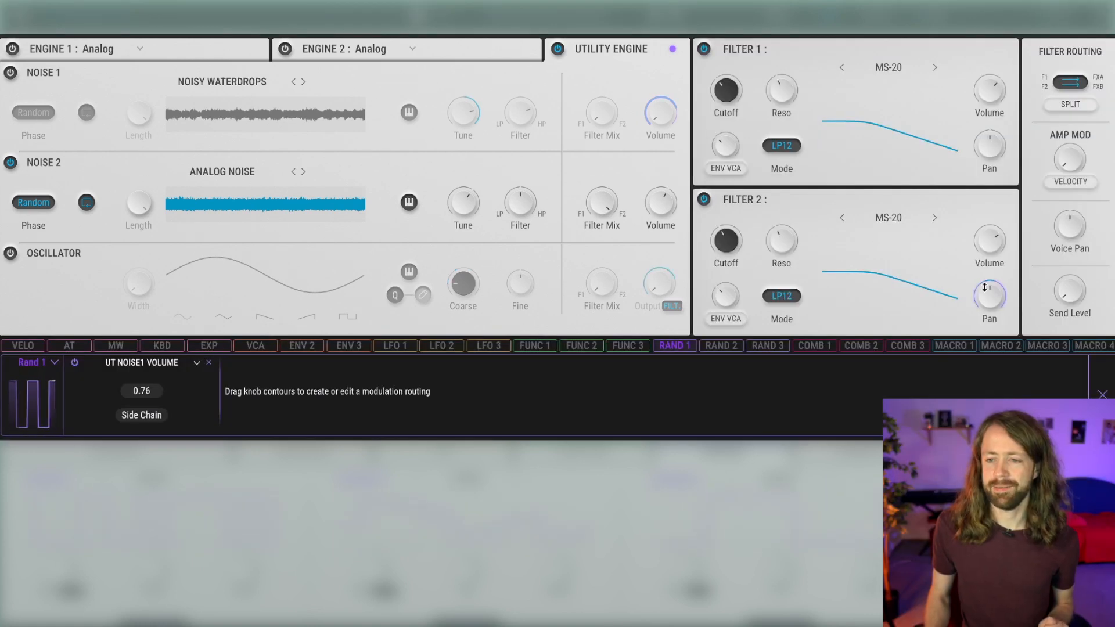
Check Filter 2's pan modulation, the LFO 2 and LFO 3 routings, and the LFO settings.
mouse_move(995, 297)
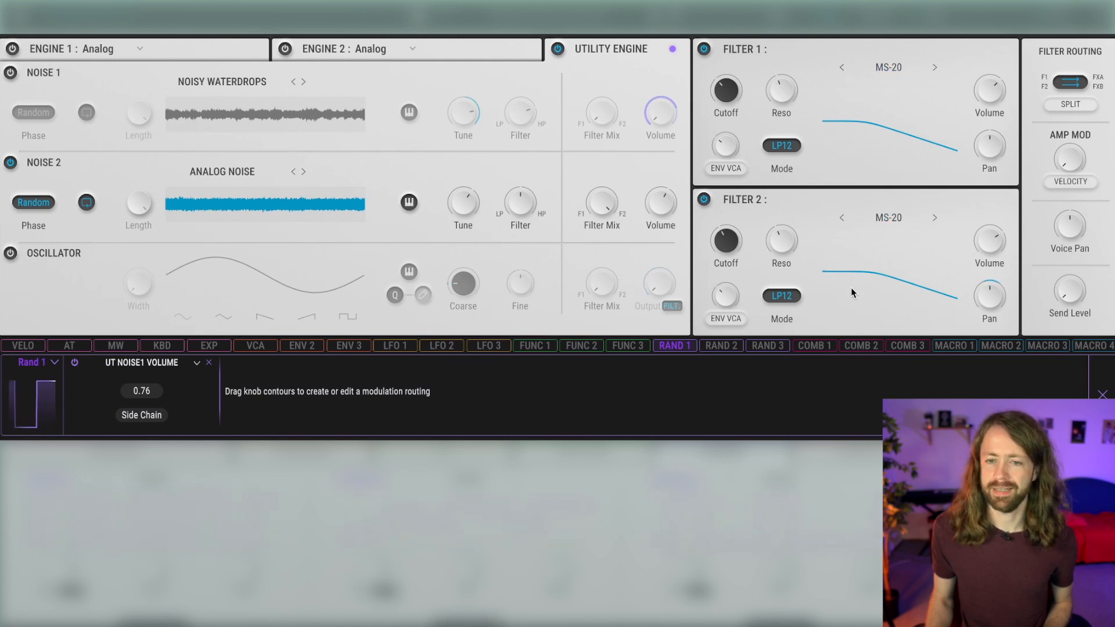
left_click(440, 347)
left_click(493, 348)
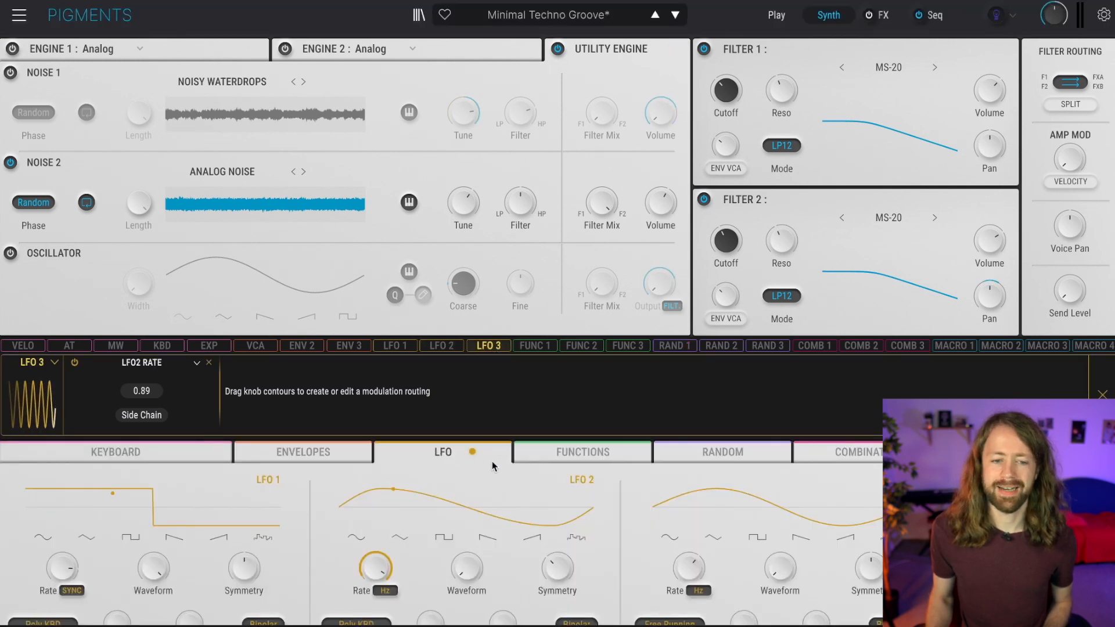
scroll(494, 482, "down", 2)
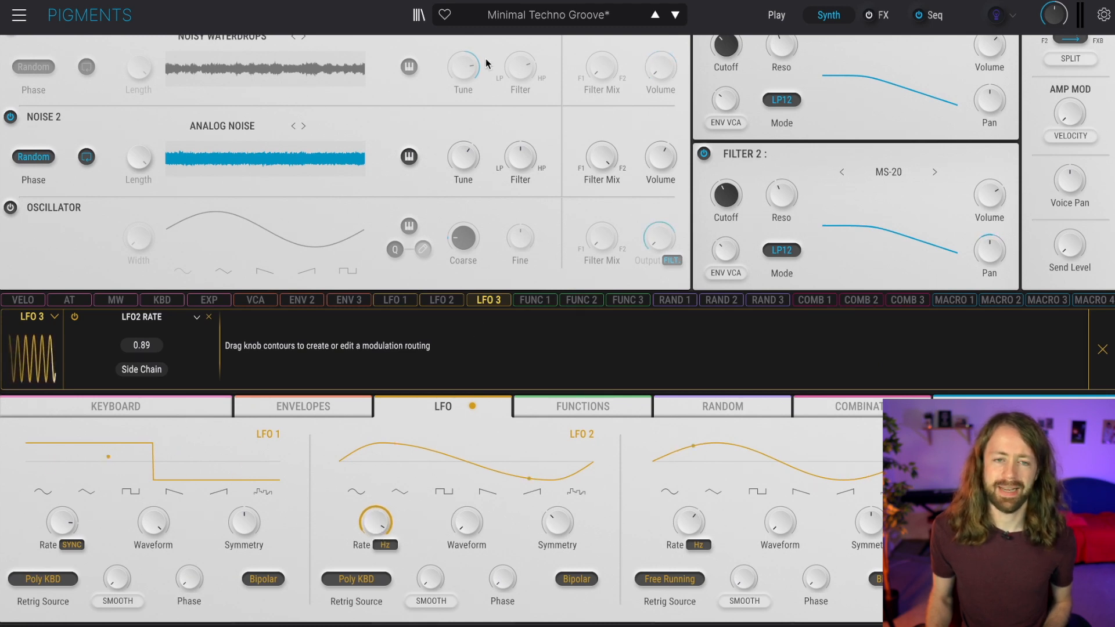
mouse_move(473, 72)
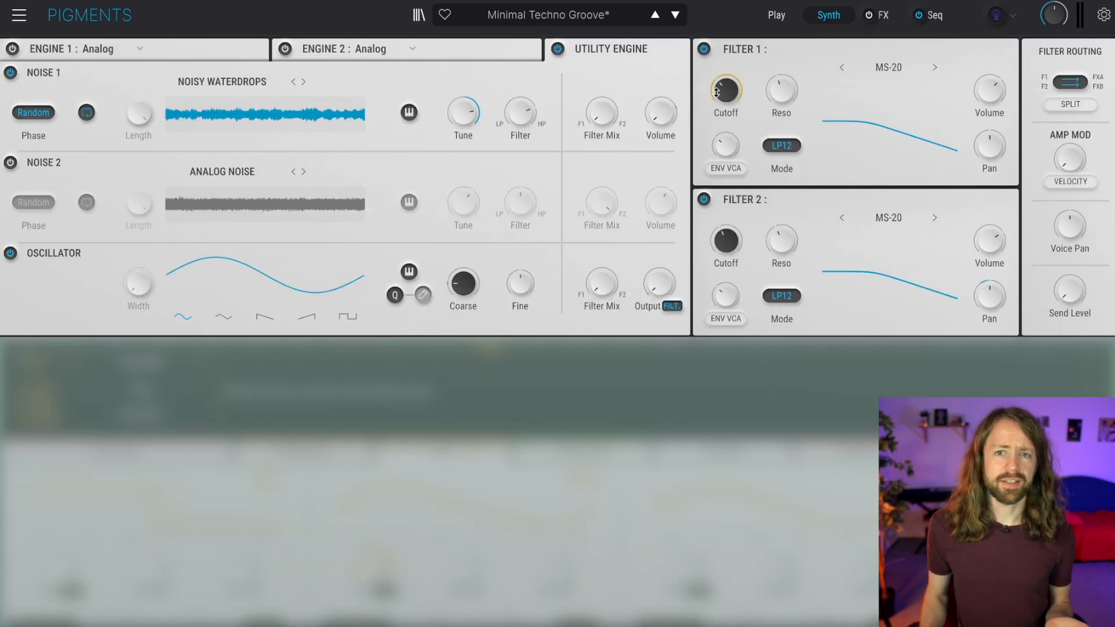
Show the effects and turn the whole effects section on, comparing the patch with it bypassed and enabled.
left_click(880, 17)
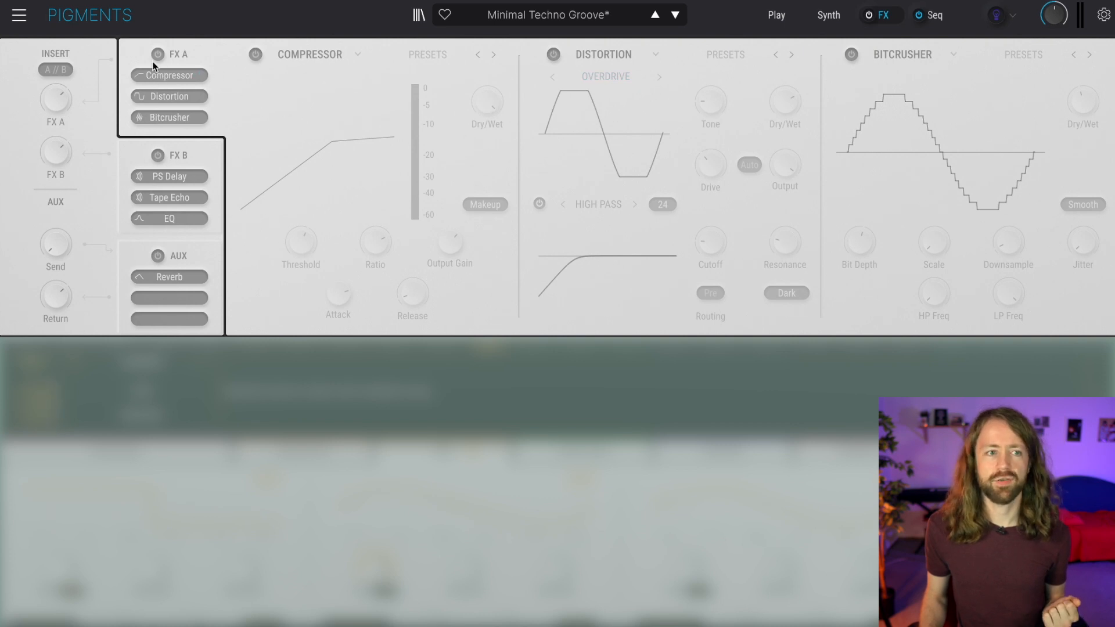
left_click(869, 16)
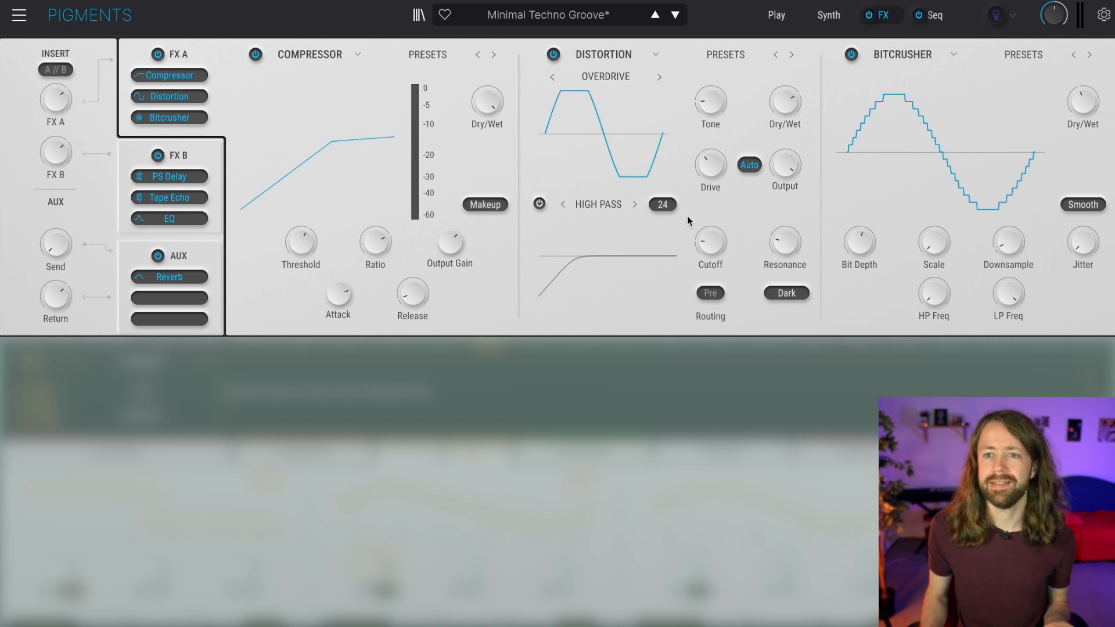
left_click(869, 17)
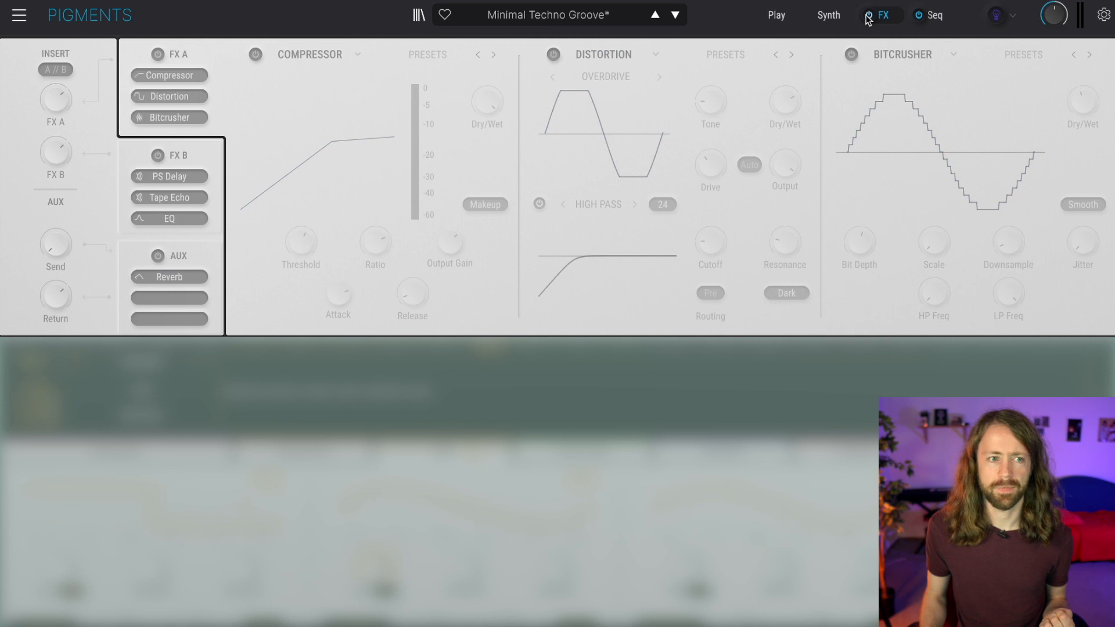
left_click(869, 17)
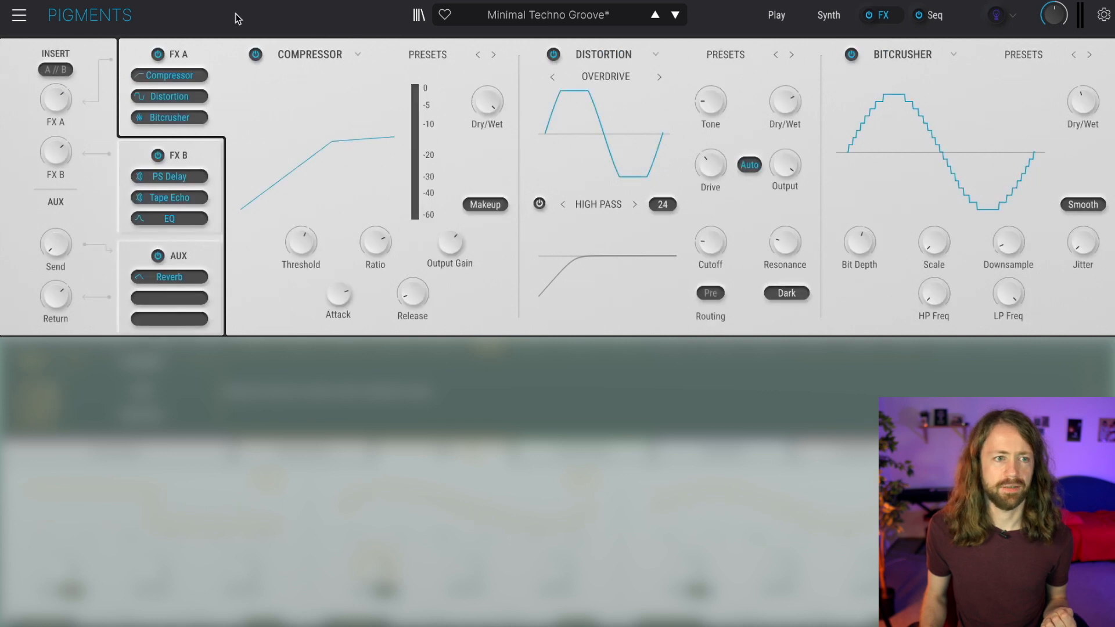
Compare the patch with the FX A and FX B effect buses each bypassed and enabled.
left_click(159, 56)
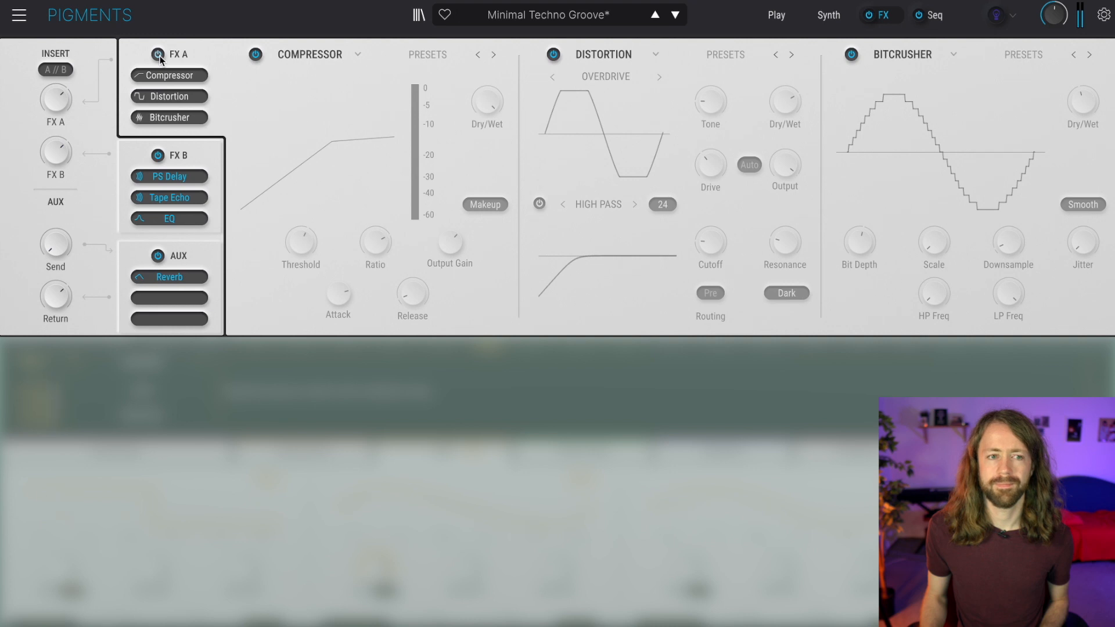
left_click(160, 56)
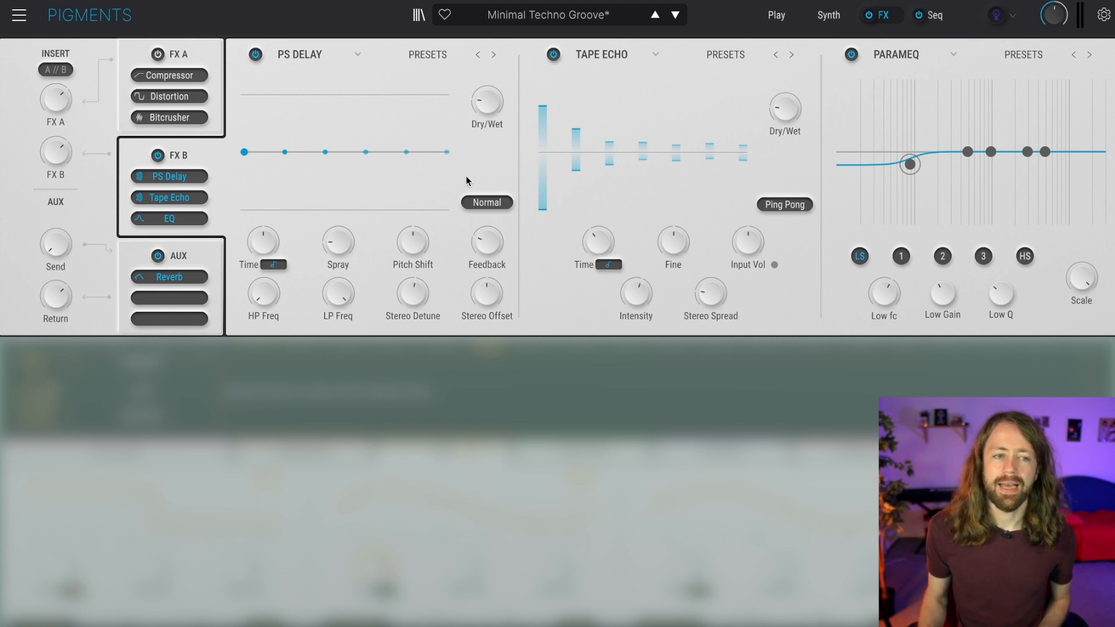
left_click(158, 157)
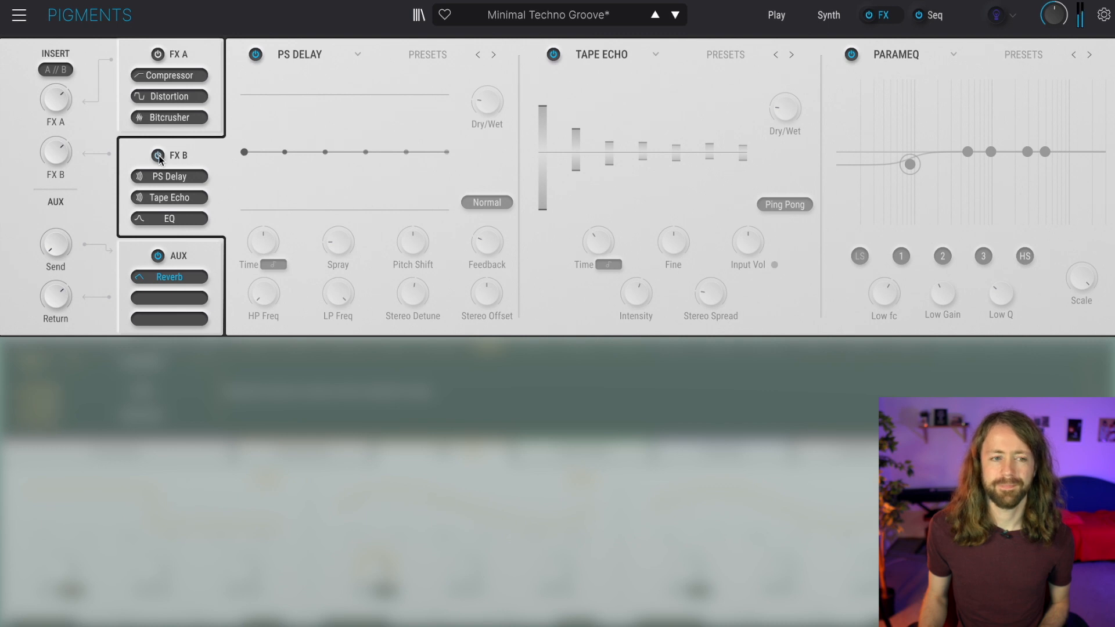
left_click(159, 157)
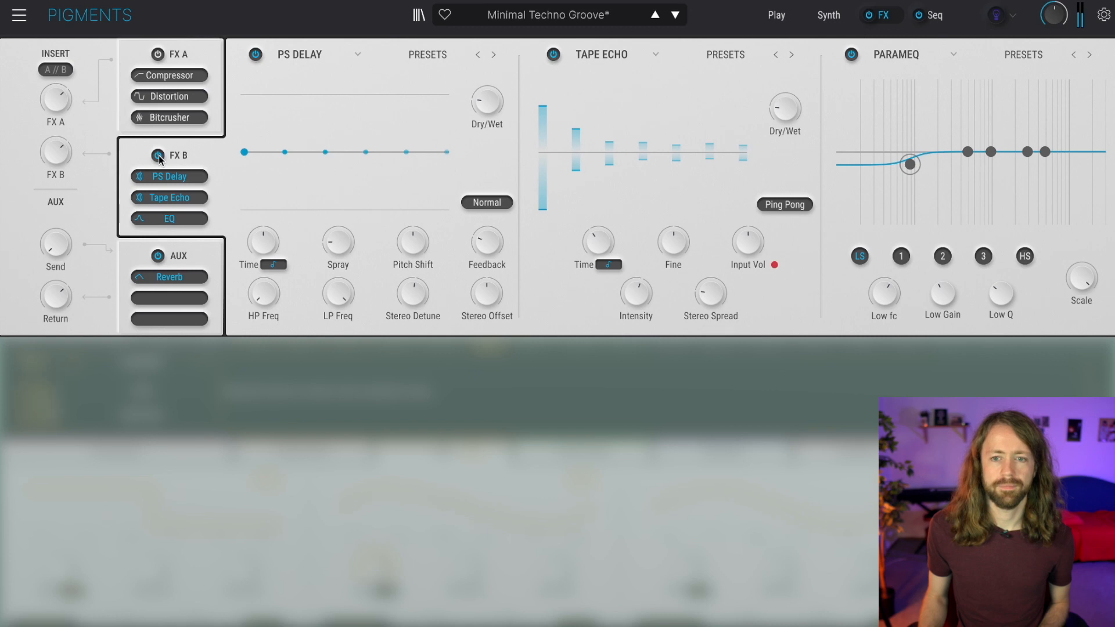
left_click(160, 157)
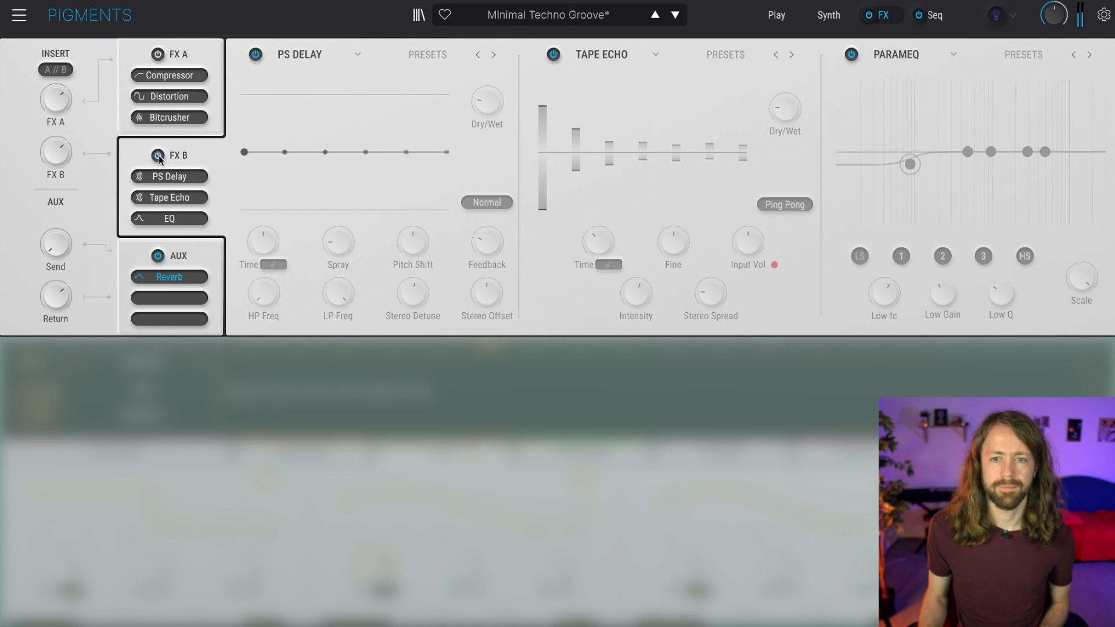
left_click(159, 157)
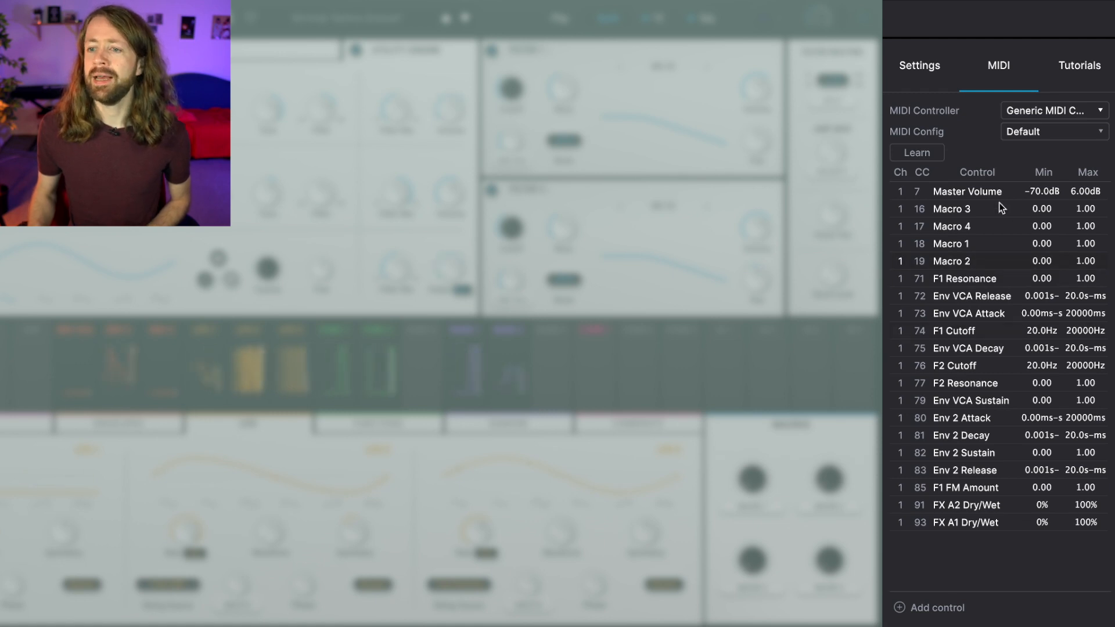
Load the Empty MIDI configuration for the generic controller and turn on MIDI learn.
left_click(1026, 132)
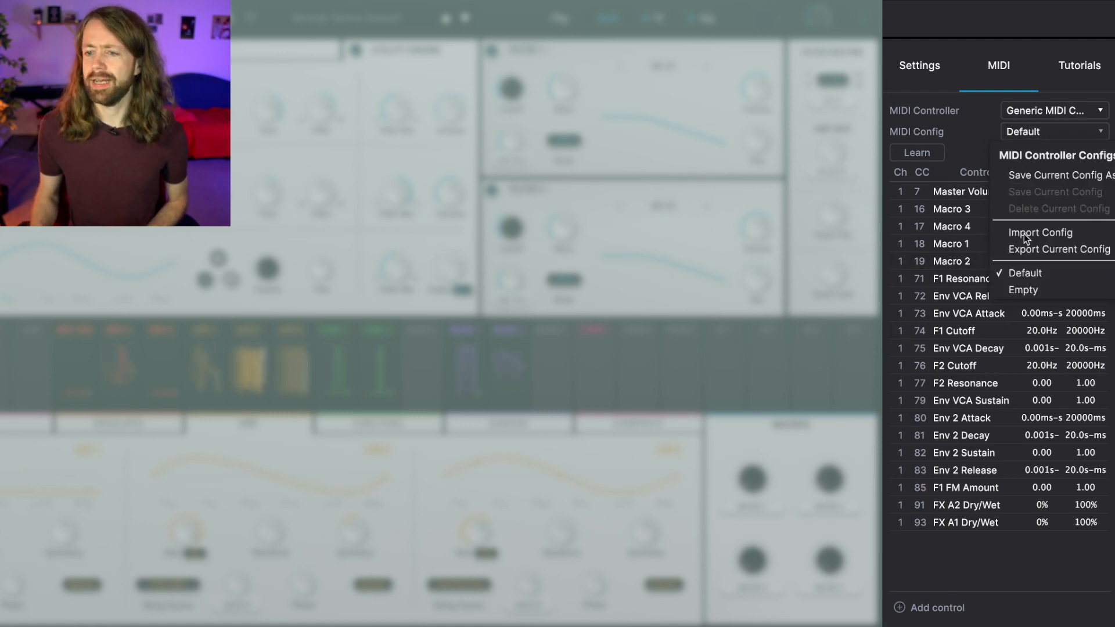
left_click(1019, 291)
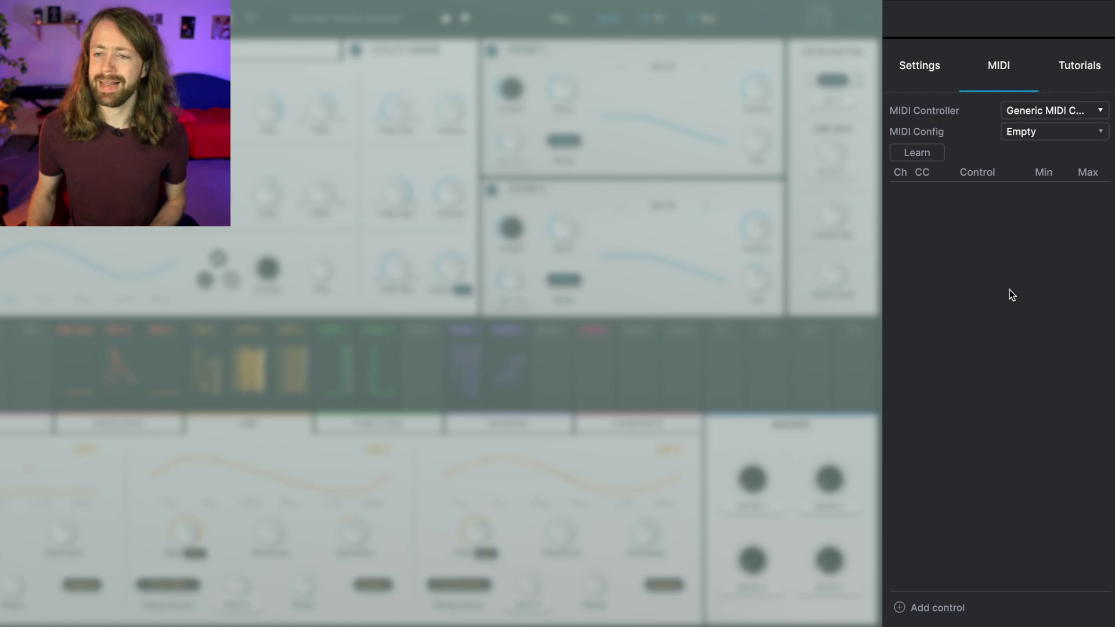
left_click(913, 153)
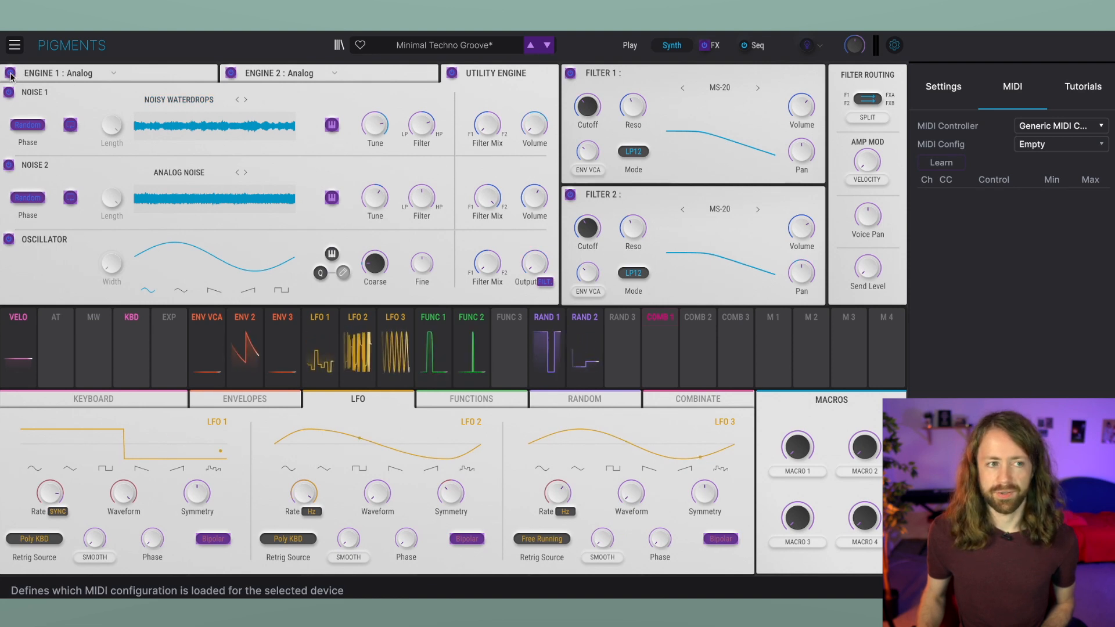
Map the on/off switches of Engine 1, Engine 2, the utility oscillator, Noise 1 and Noise 2 to MIDI CC 16, 17, 18, 20 and 21.
left_click(10, 74)
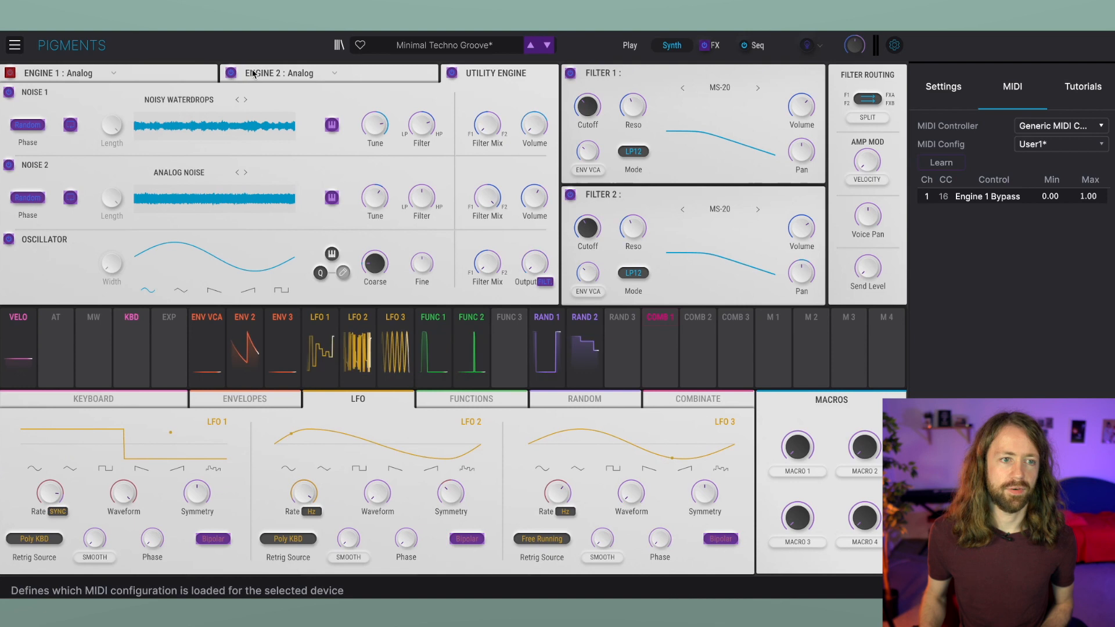
left_click(230, 74)
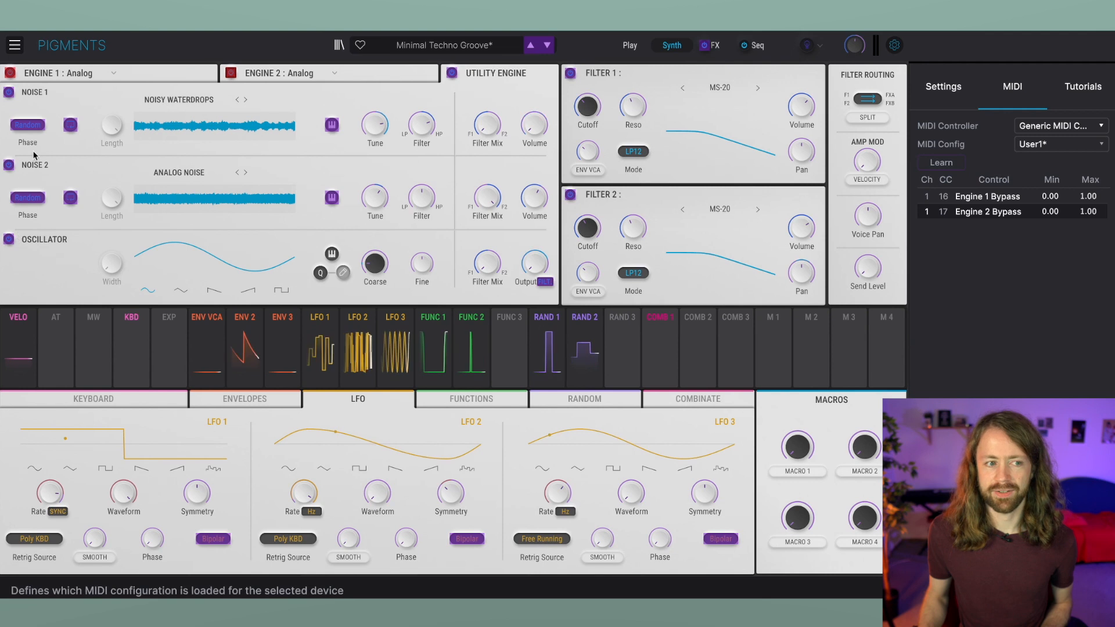
left_click(8, 241)
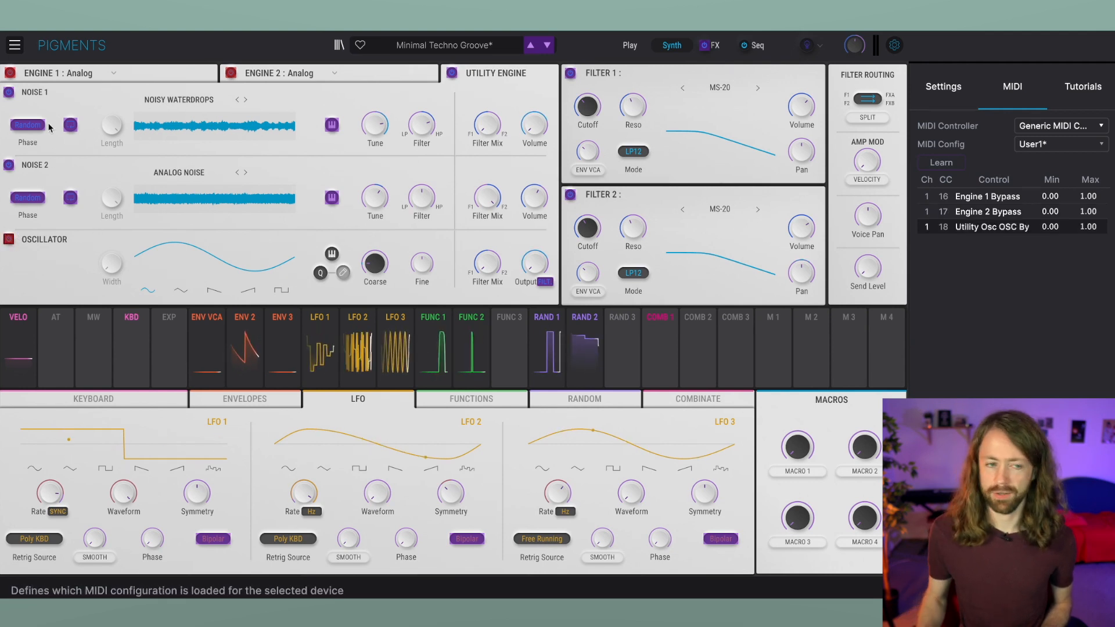
left_click(10, 94)
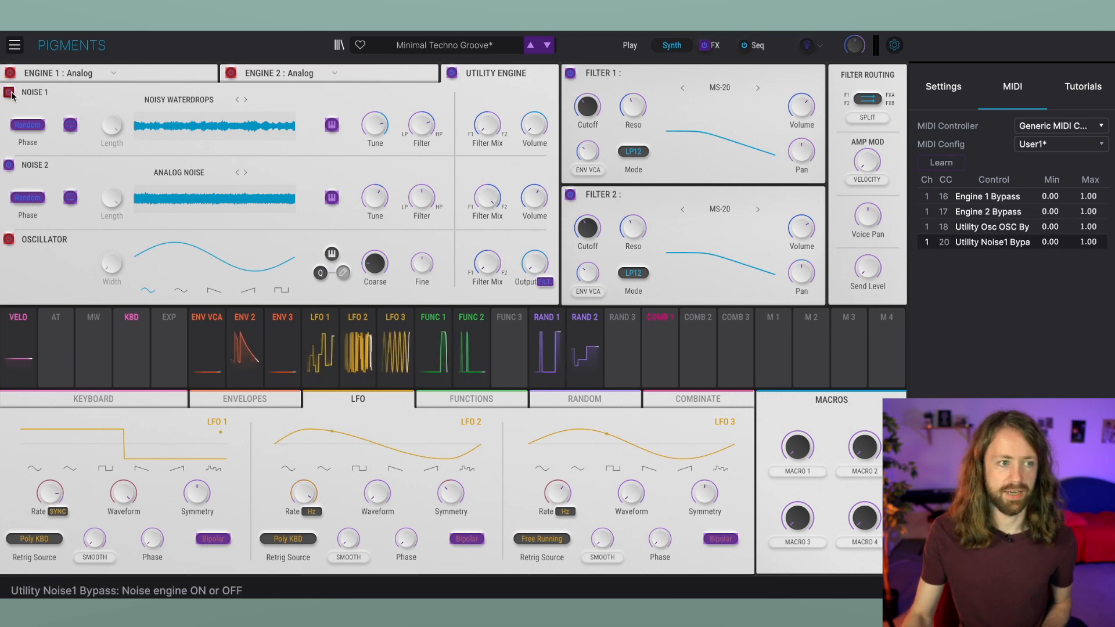
left_click(10, 165)
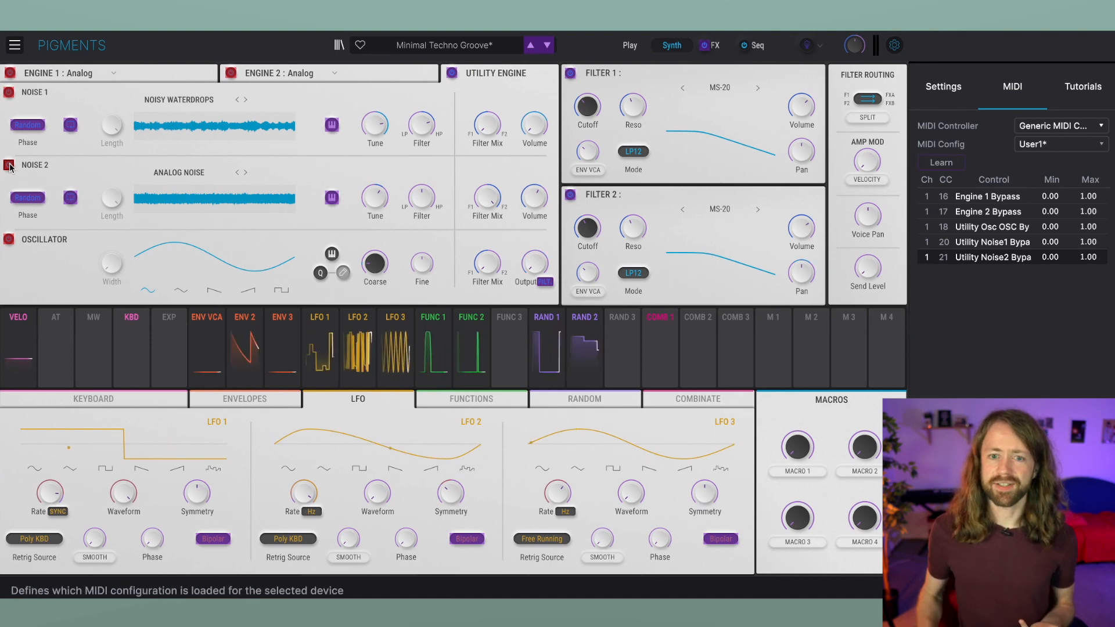
Map Filter 1's cutoff and resonance to MIDI CC 24 and 25, and Filter 2's cutoff and resonance to CC 26 and 27.
left_click(589, 108)
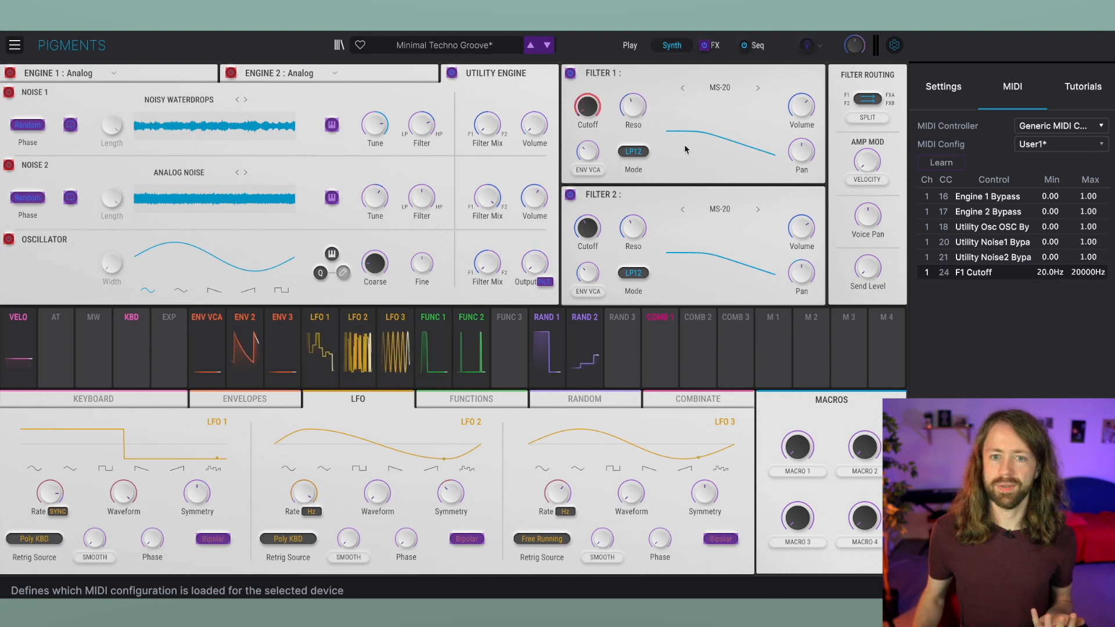
left_click(633, 110)
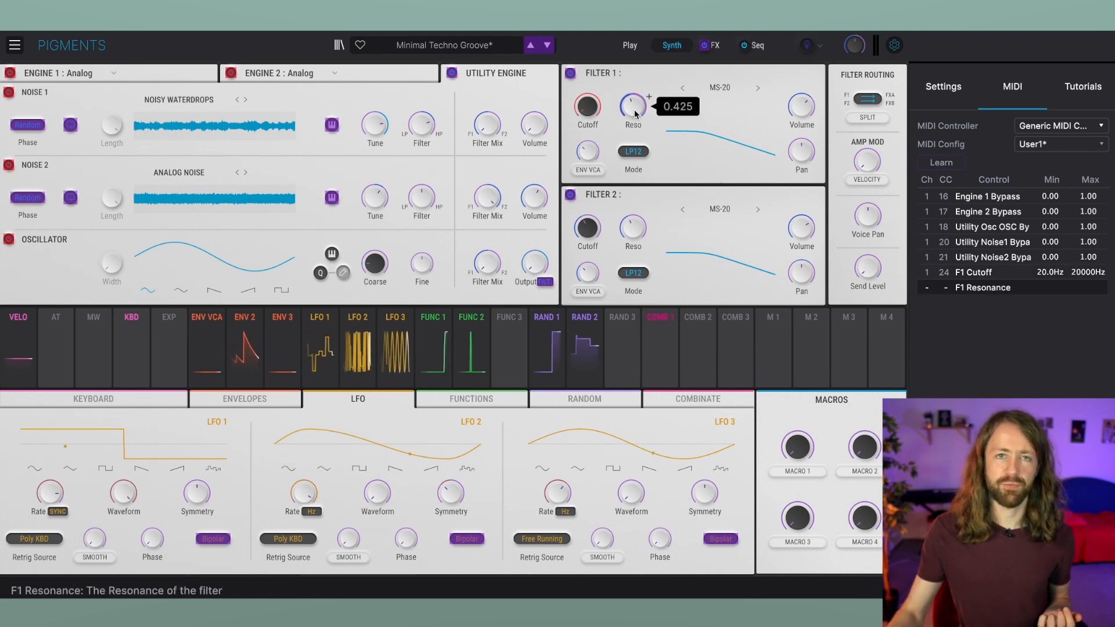
left_click(588, 234)
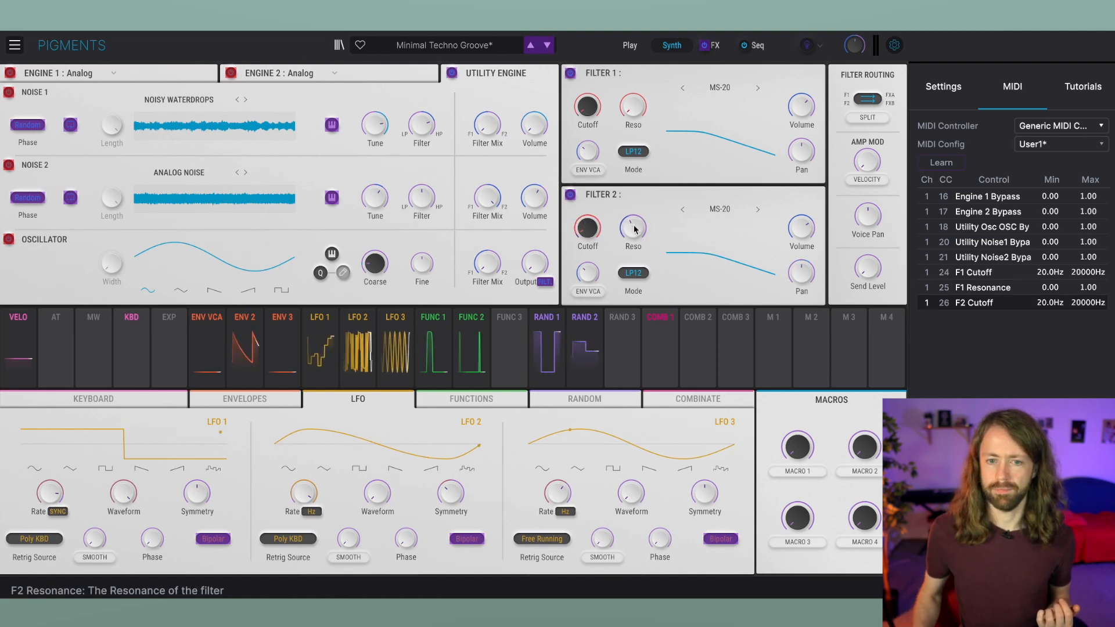
left_click(633, 229)
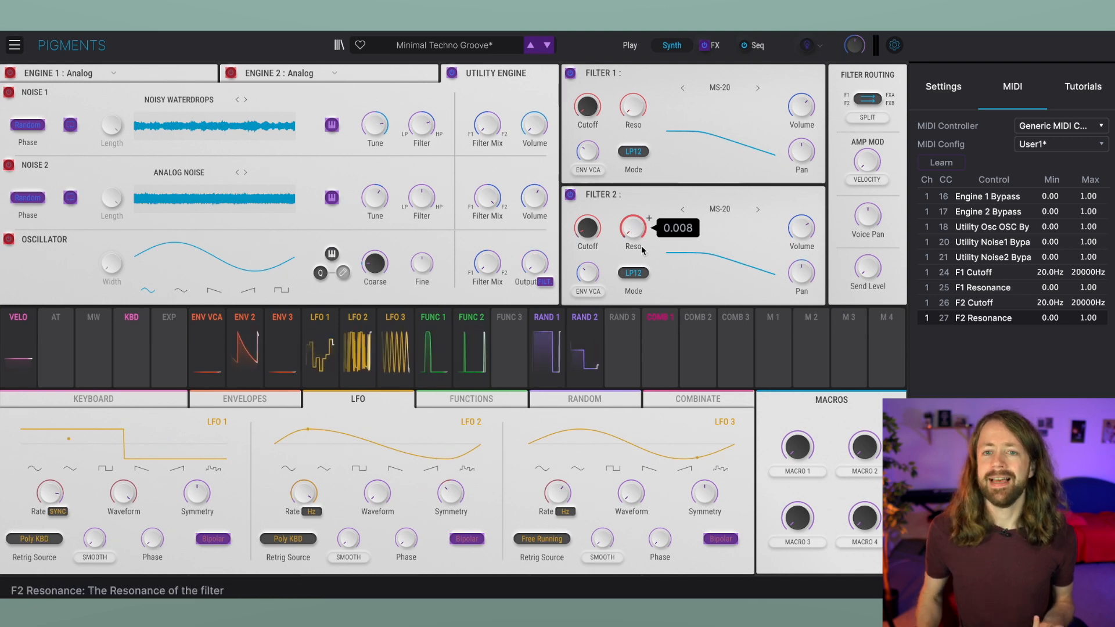
Map the PS Delay's dry/wet to MIDI CC 28 and select the Tape Echo's dry/wet for MIDI learn.
left_click(713, 46)
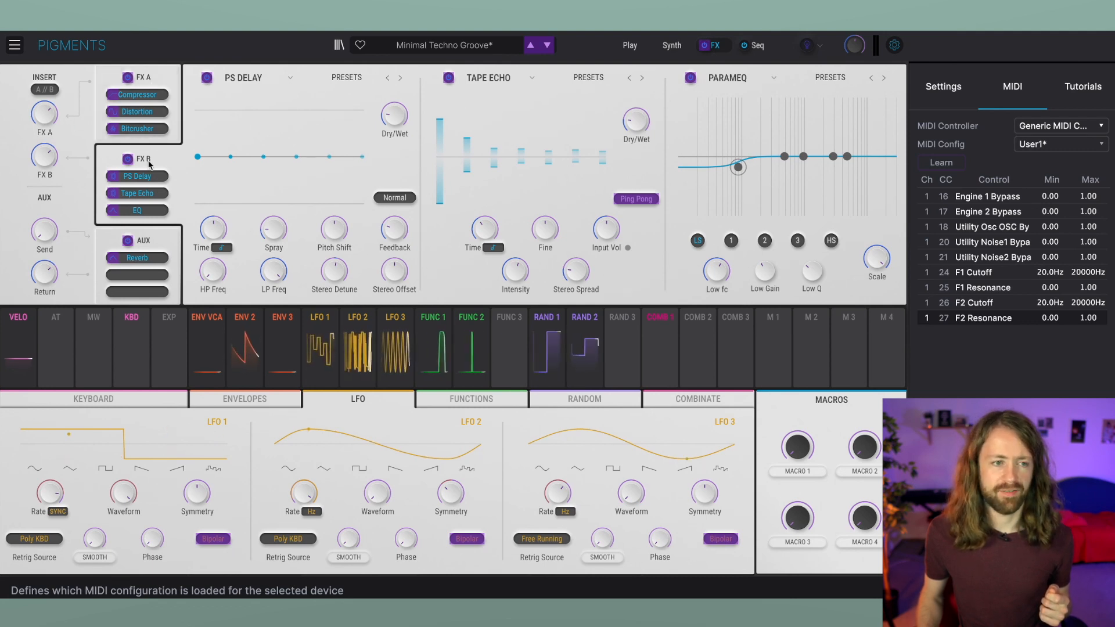
left_click(397, 119)
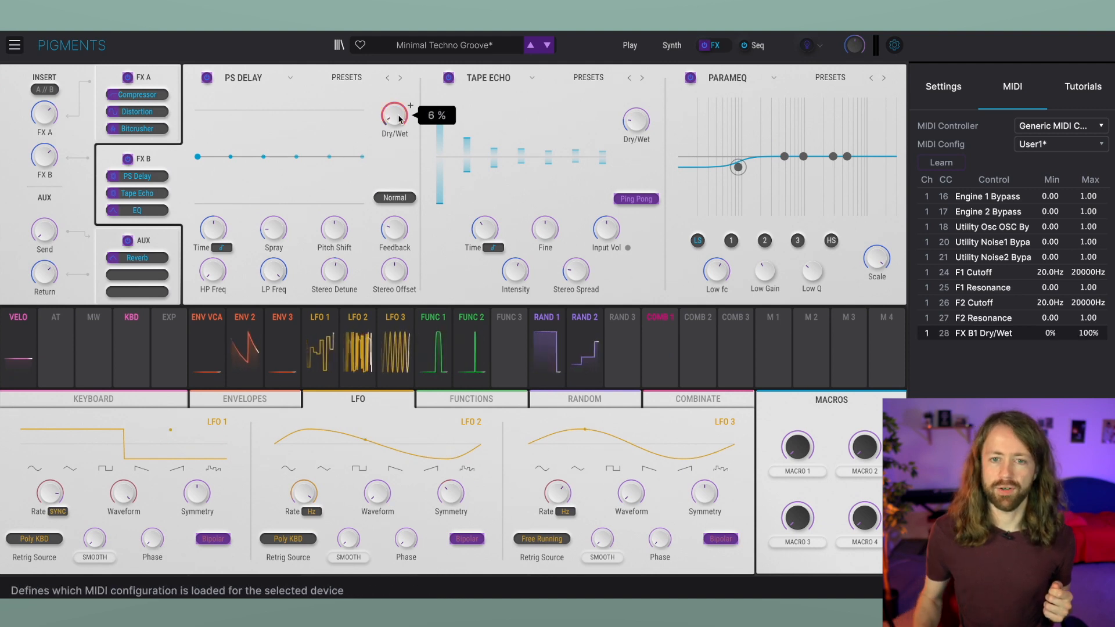
left_click(638, 129)
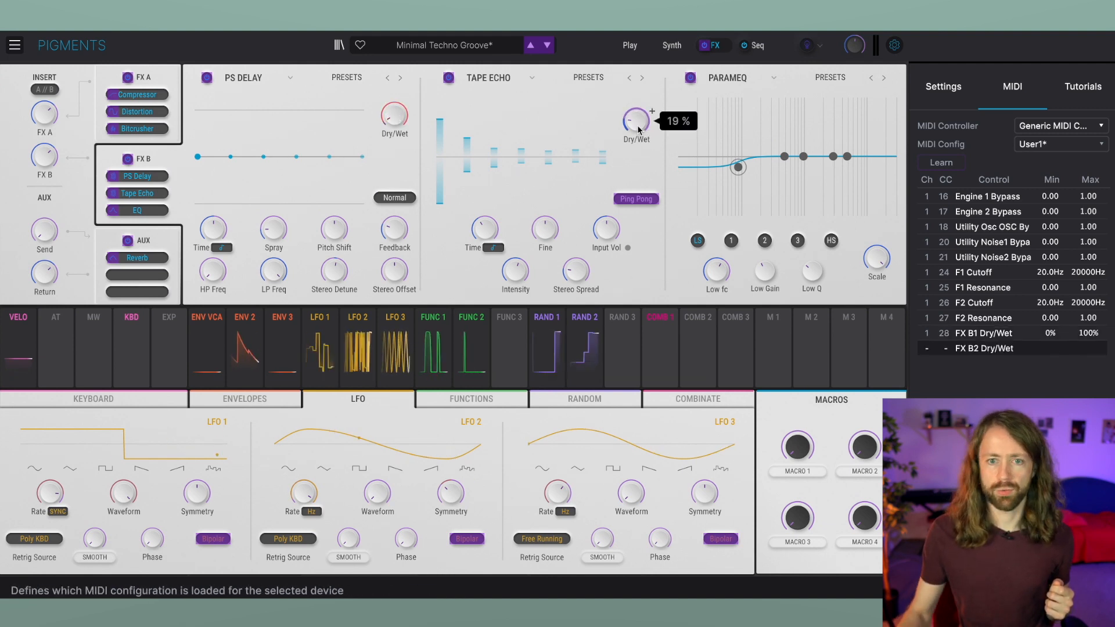